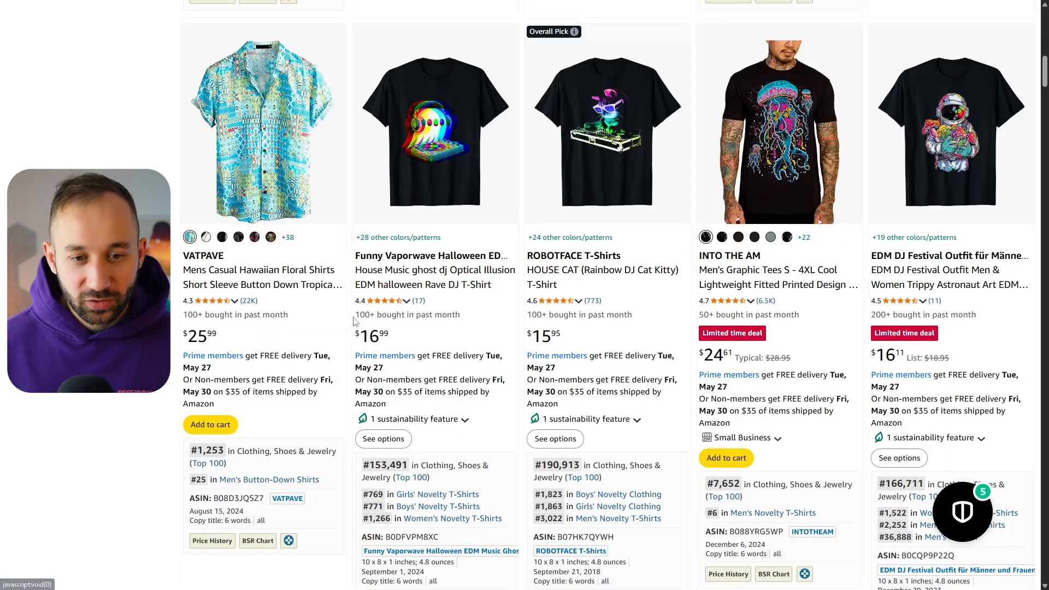
Step: Examine the EDM shirt search results, comparing the listings' designs, monthly purchases, titles, sales ranks and publication dates
click(460, 315)
scroll(350, 346, down, 2)
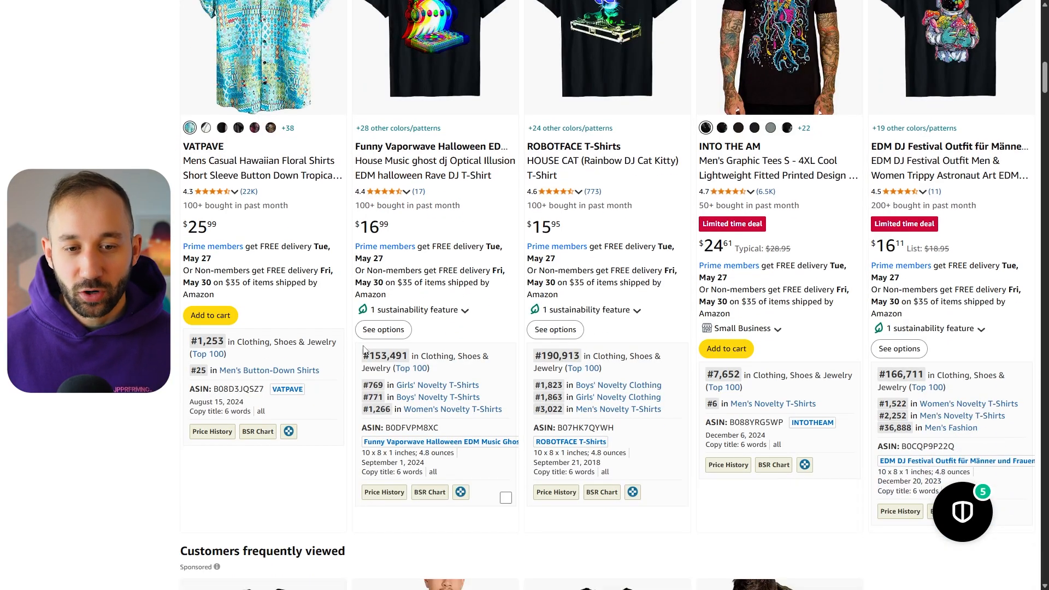
scroll(785, 373, down, 10)
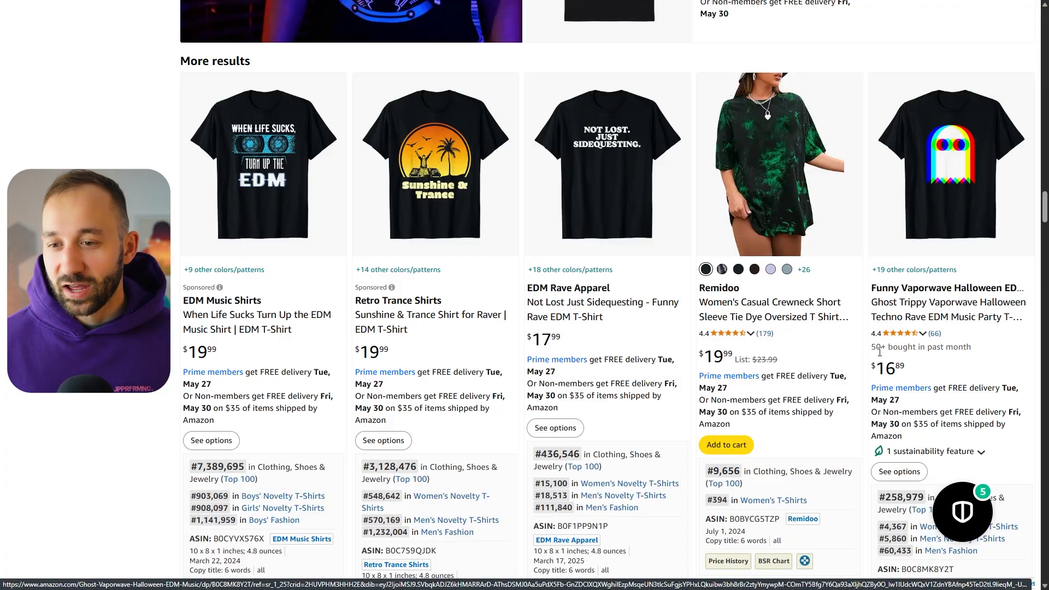
drag(872, 347, 970, 352)
click(977, 356)
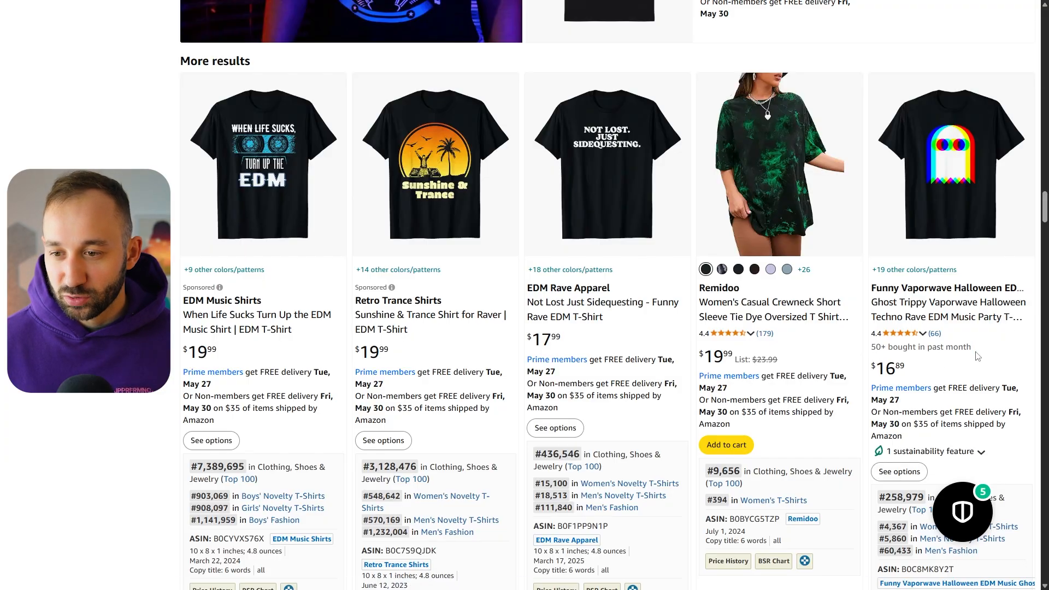
scroll(977, 356, down, 3)
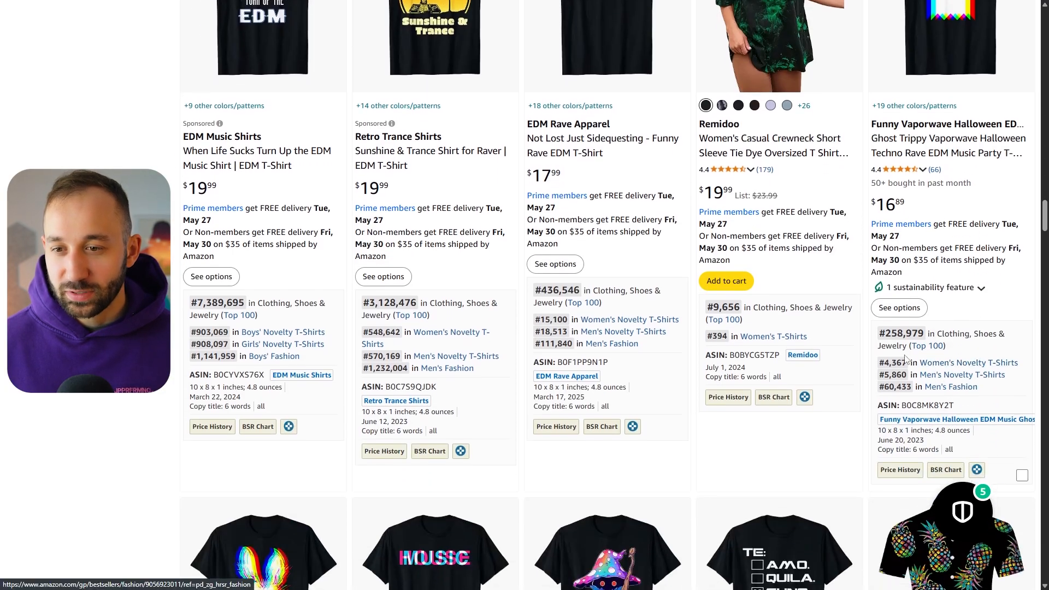
scroll(924, 352, down, 8)
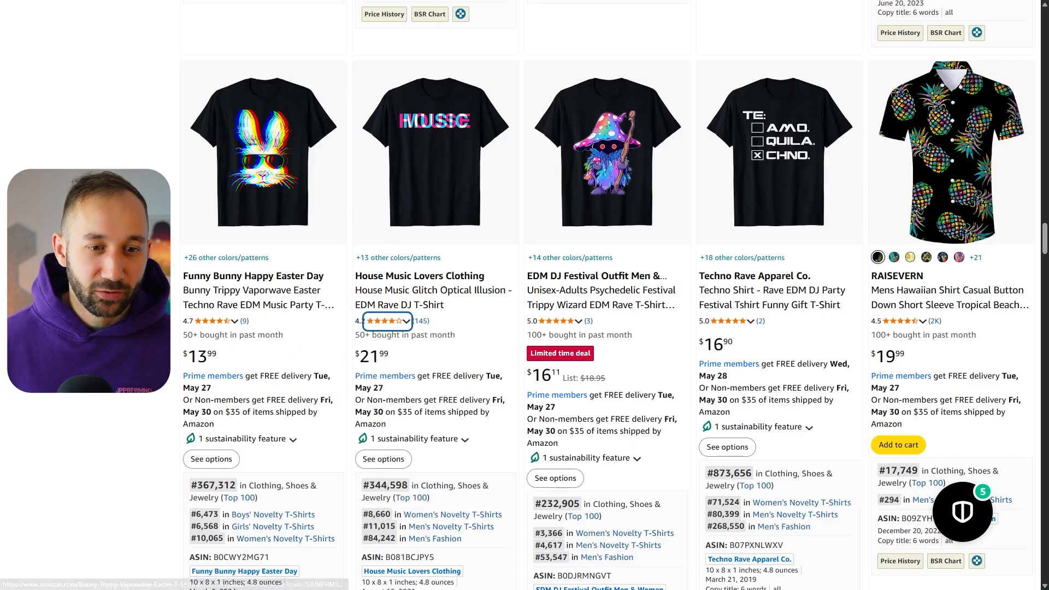
scroll(262, 158, down, 1)
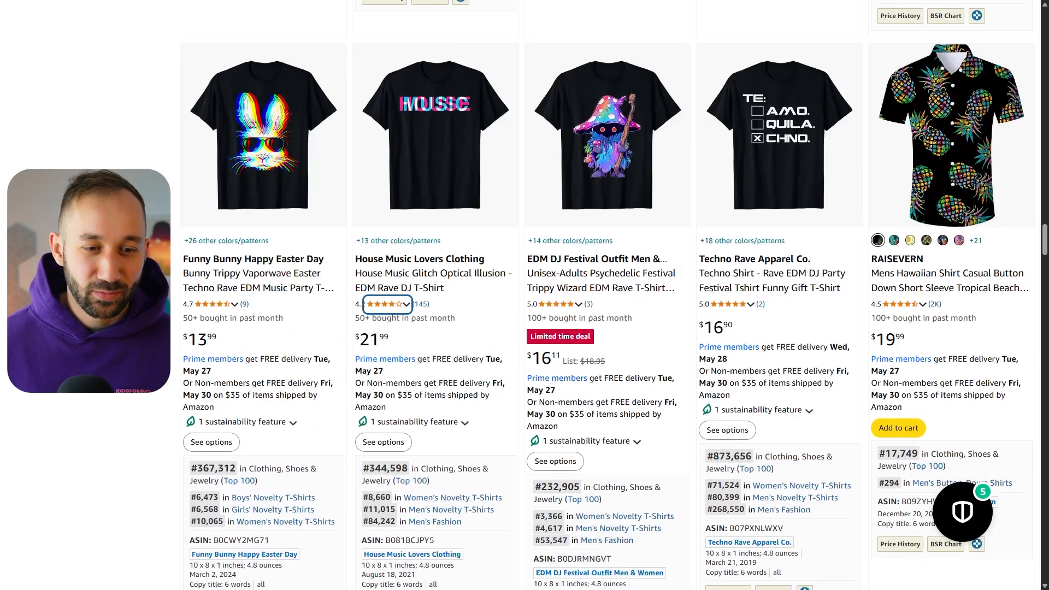
drag(184, 280, 324, 285)
click(324, 286)
scroll(306, 299, down, 1)
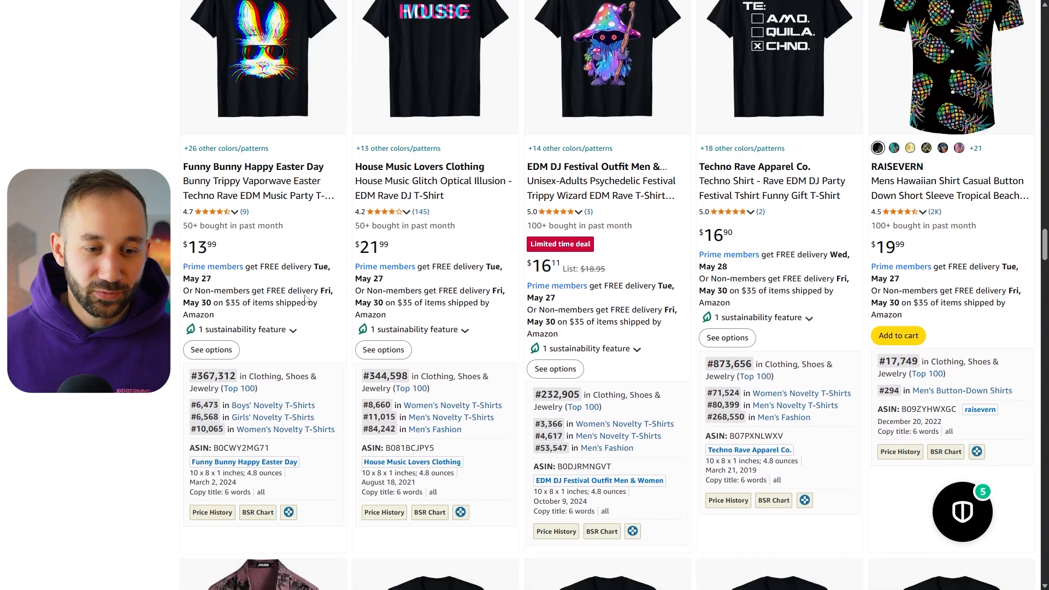
scroll(525, 295, up, 4)
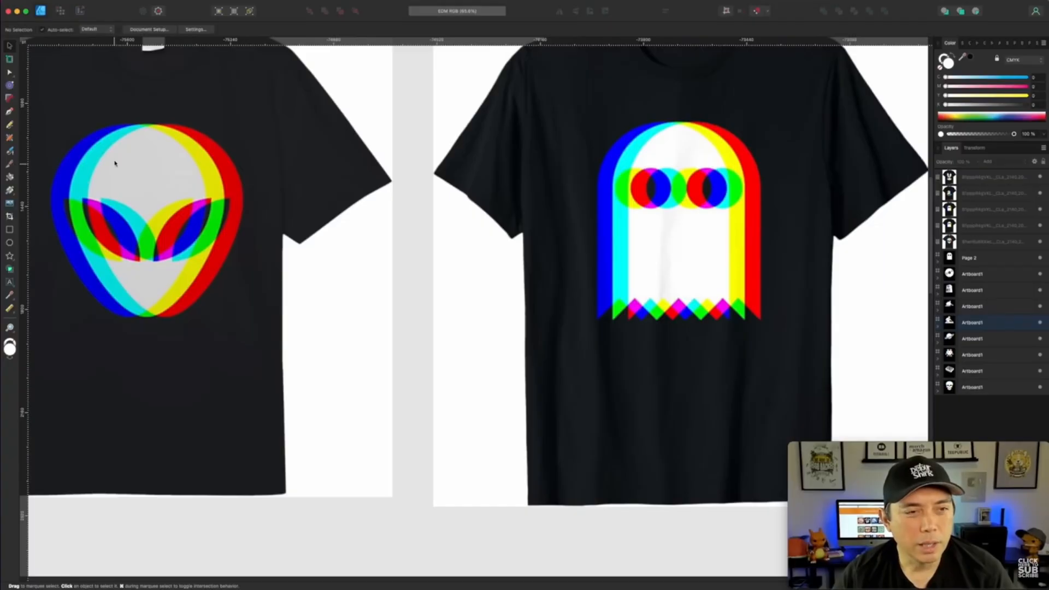
drag(817, 244, 305, 265)
drag(607, 247, 315, 267)
drag(601, 250, 521, 252)
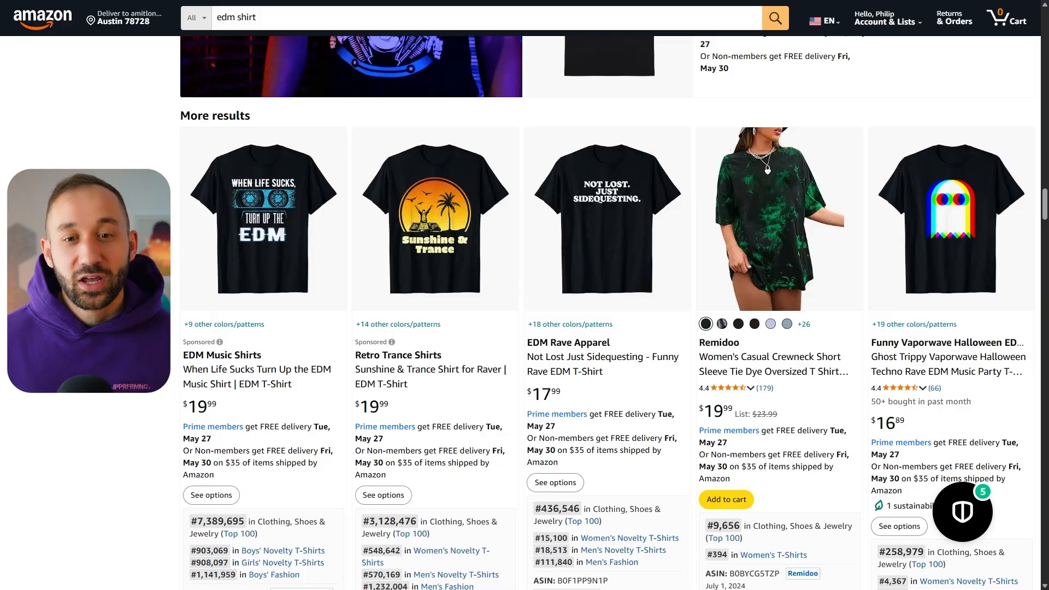
Step: Review the glitch-effect and DJ-themed designs among the Amazon results for "edm shirt", looking for recurring styles and subjects
scroll(607, 327, down, 10)
scroll(607, 295, down, 3)
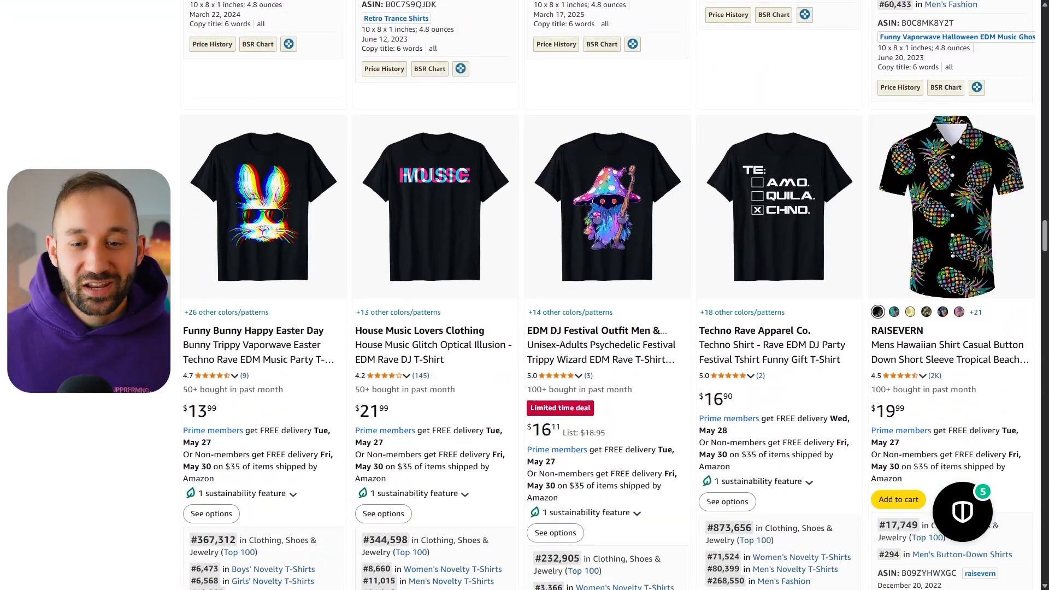
scroll(606, 295, up, 1)
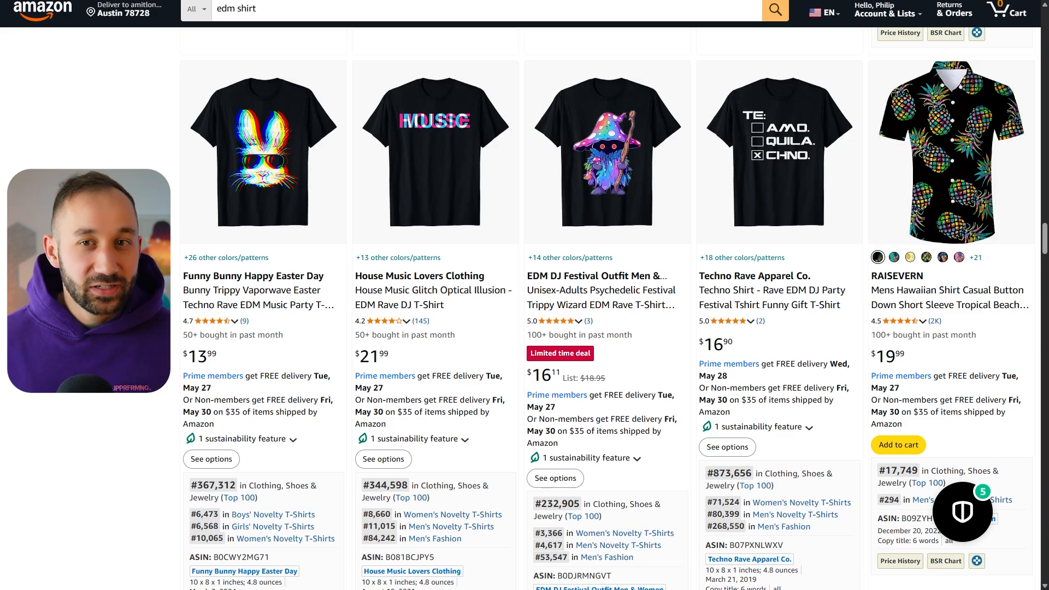
scroll(120, 394, up, 9)
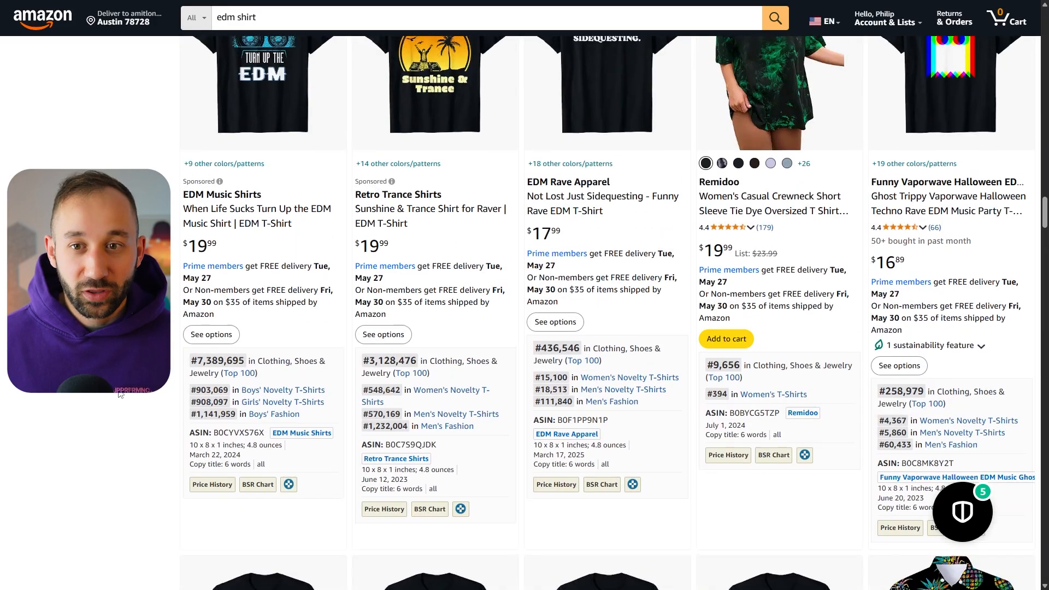
scroll(120, 394, up, 3)
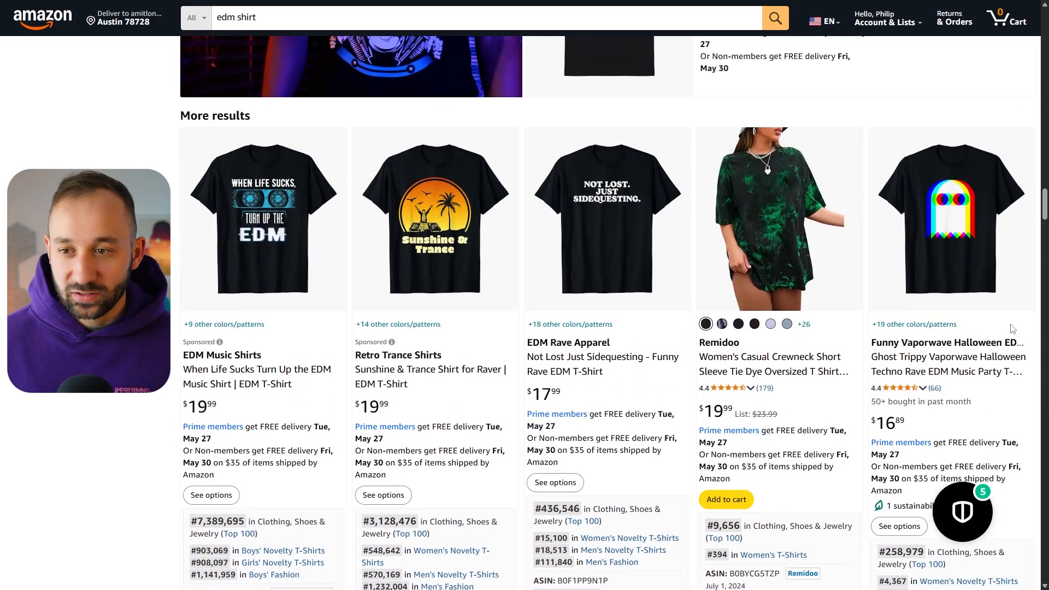
scroll(101, 459, up, 20)
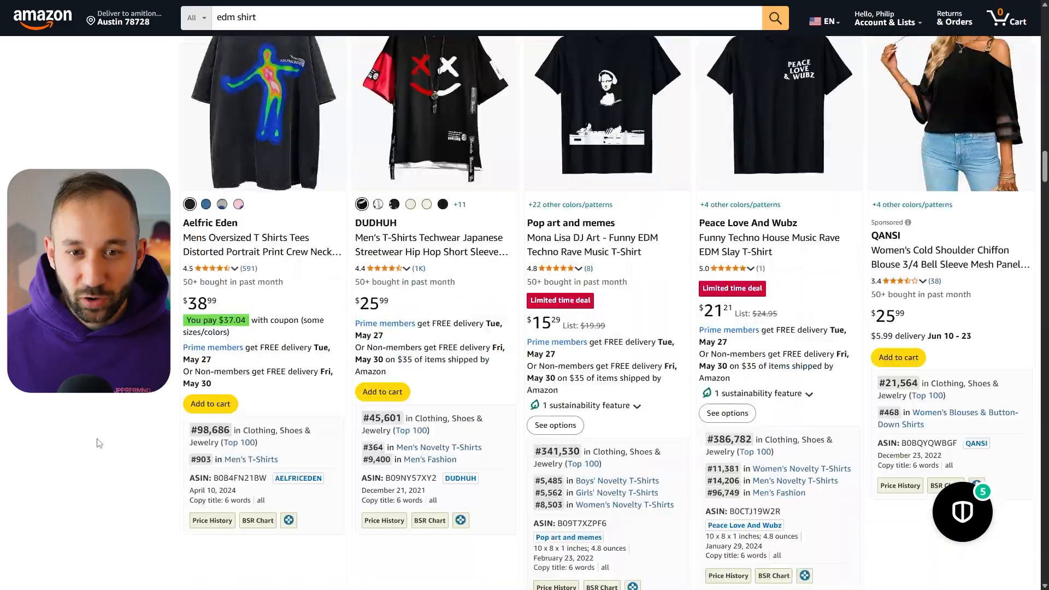
scroll(101, 444, down, 8)
scroll(98, 440, up, 3)
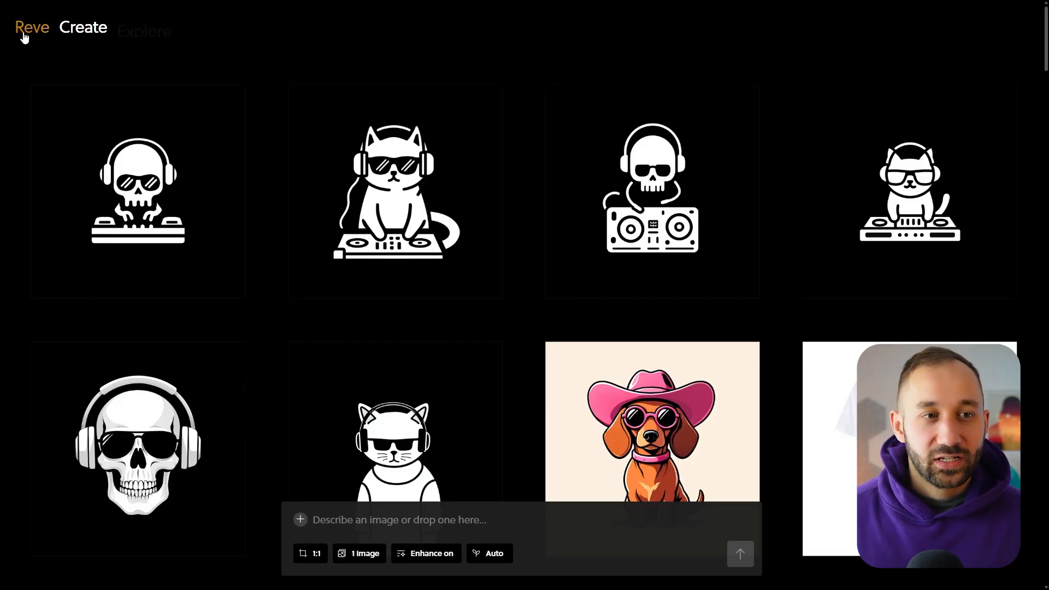
Step: Switch to Reve and open the prompt of the white sitting-cat DJ illustration for editing
mouse_move(36, 26)
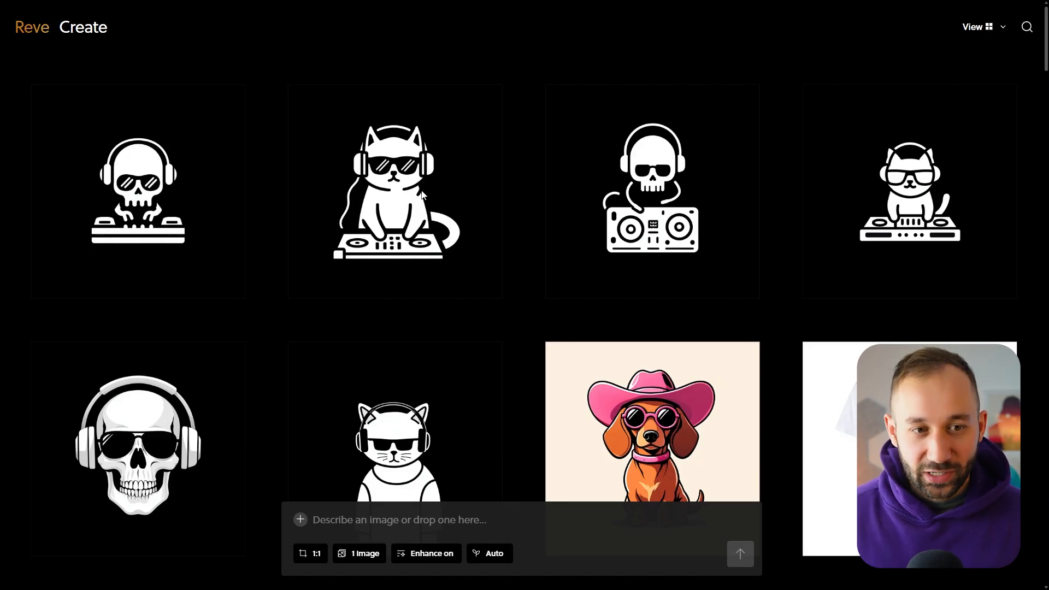
scroll(555, 232, down, 3)
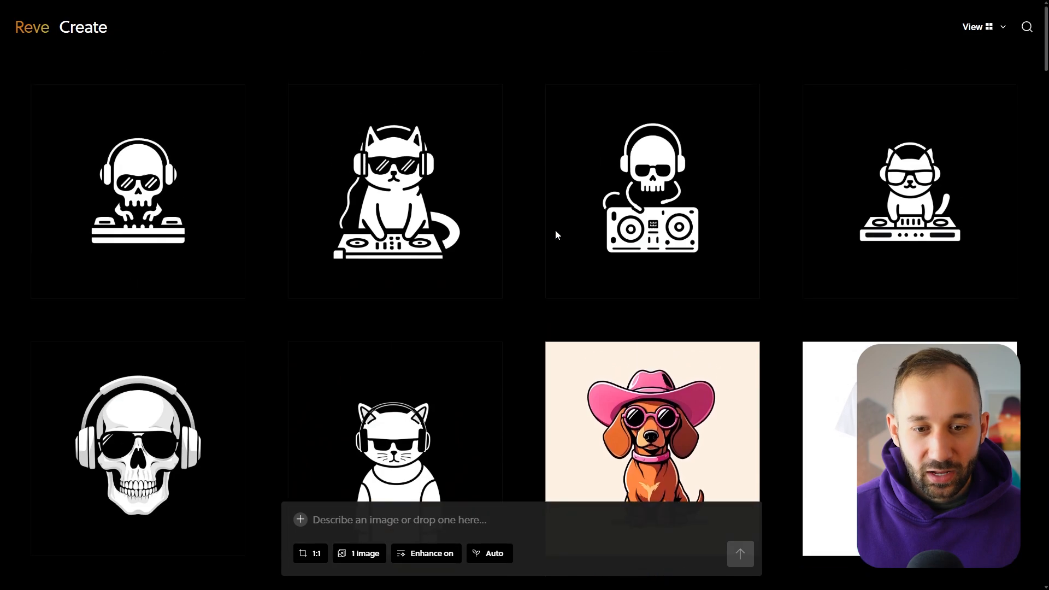
scroll(402, 346, up, 3)
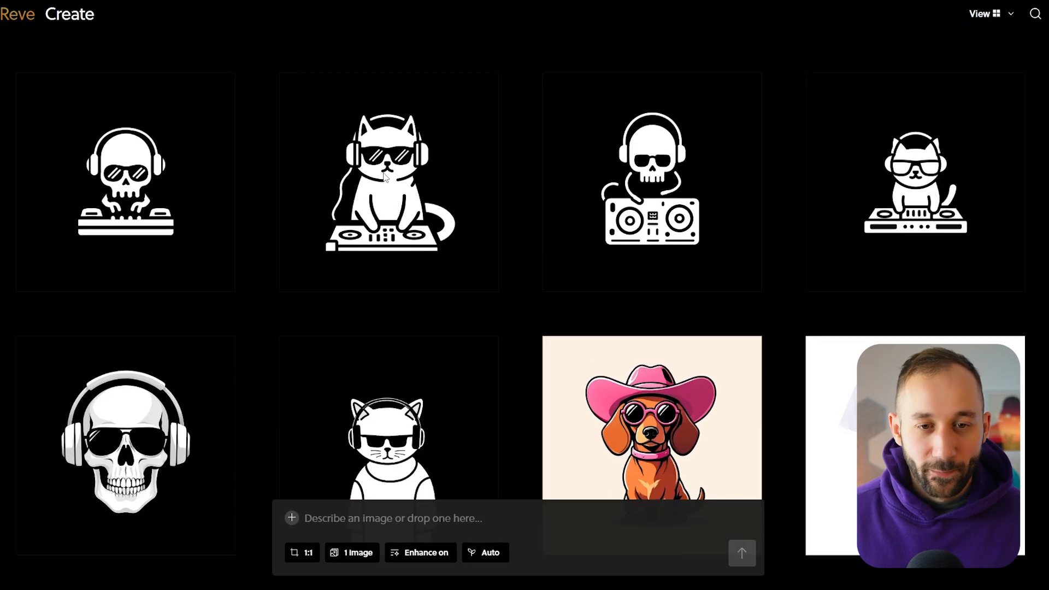
click(390, 185)
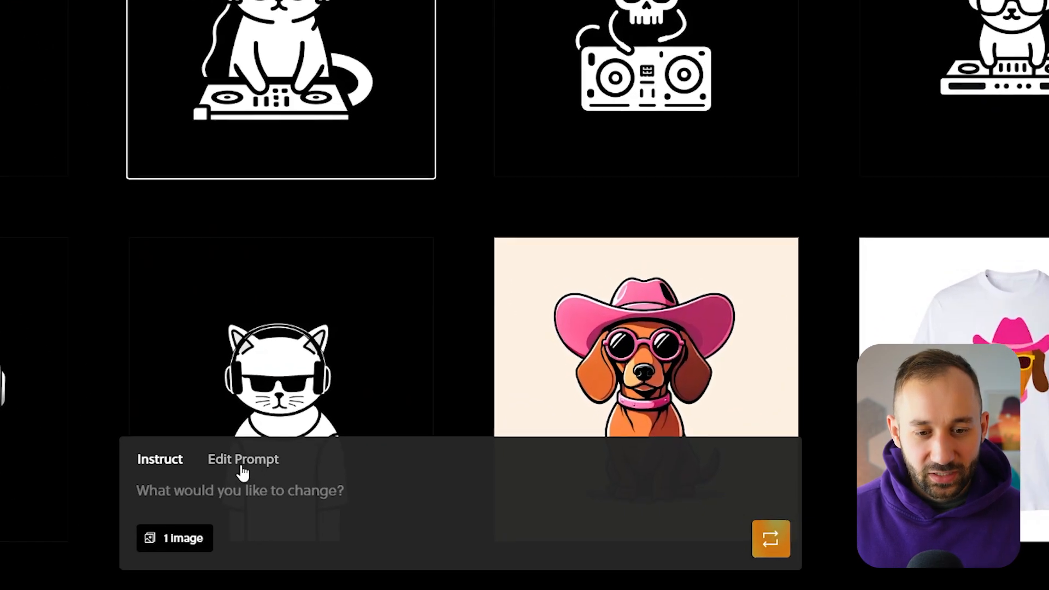
click(243, 460)
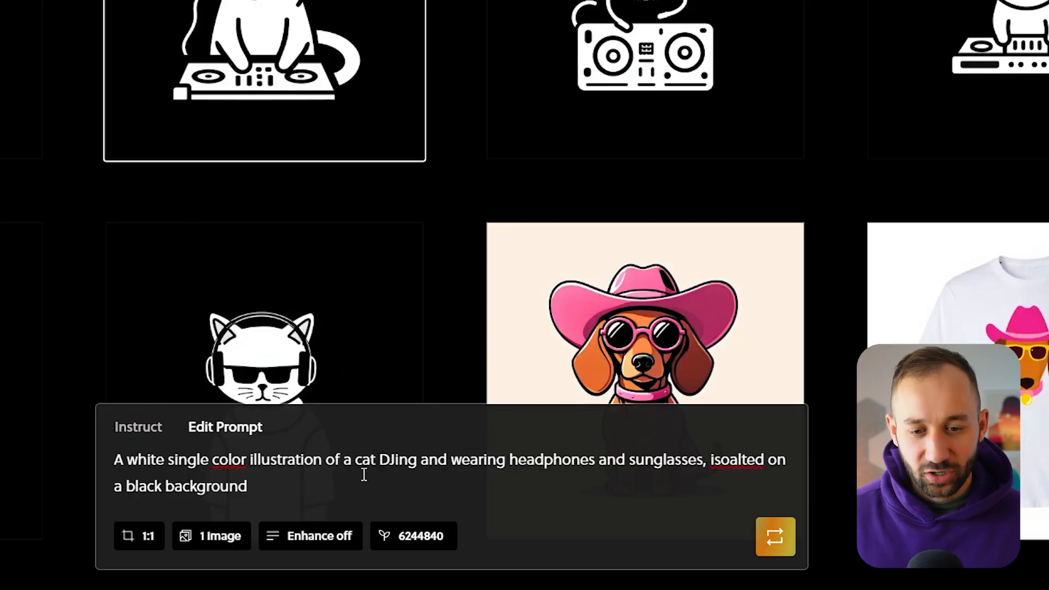
Step: Correct the misspelled word "isoalted" to "isolated" in the cat DJ prompt and copy the whole prompt
drag(379, 460, 696, 468)
right_click(719, 460)
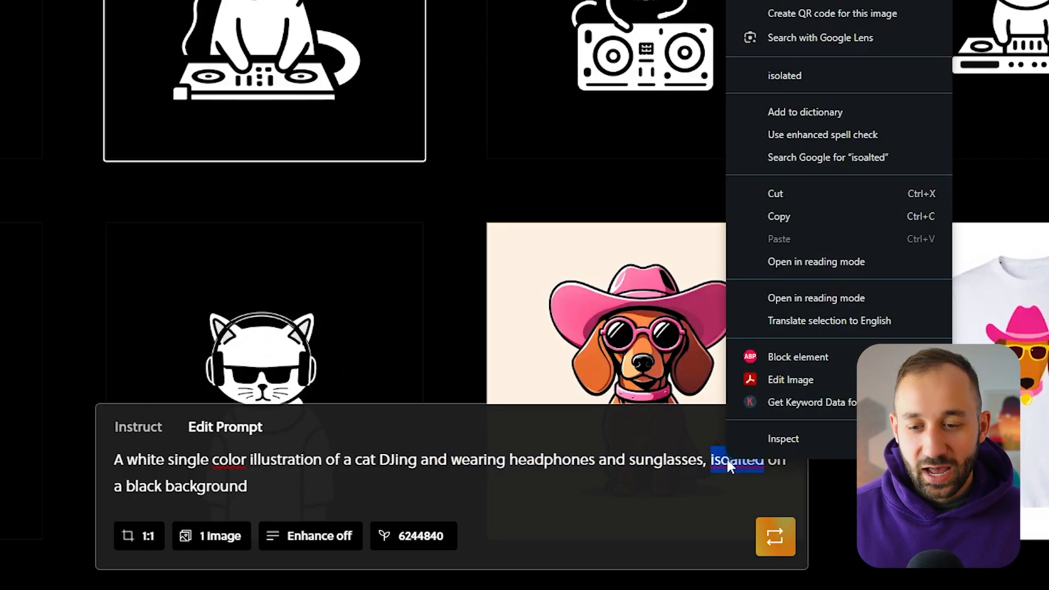
click(824, 75)
key(ctrl+a)
key(ctrl+c)
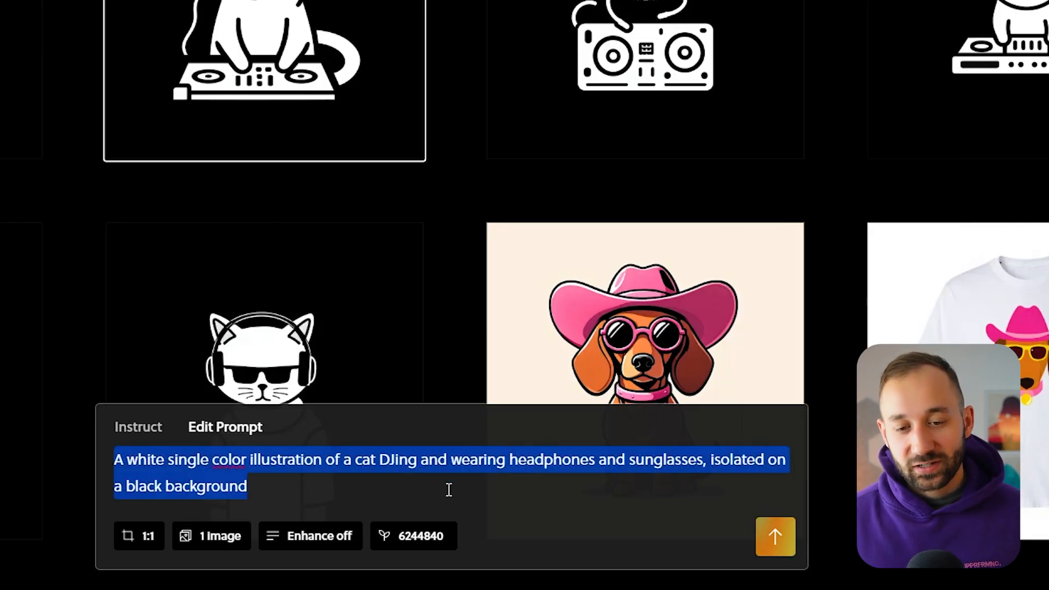
key(Right)
Step: Replace the subject "cat" with "ghost" in the prompt and generate the image
drag(356, 459, 704, 453)
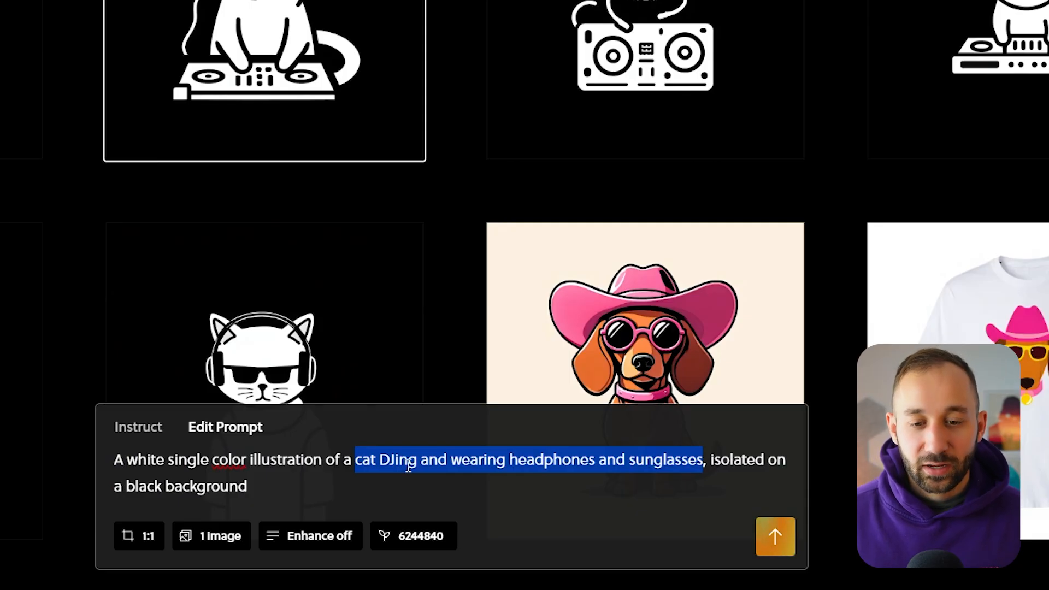
double_click(366, 459)
text(ghost)
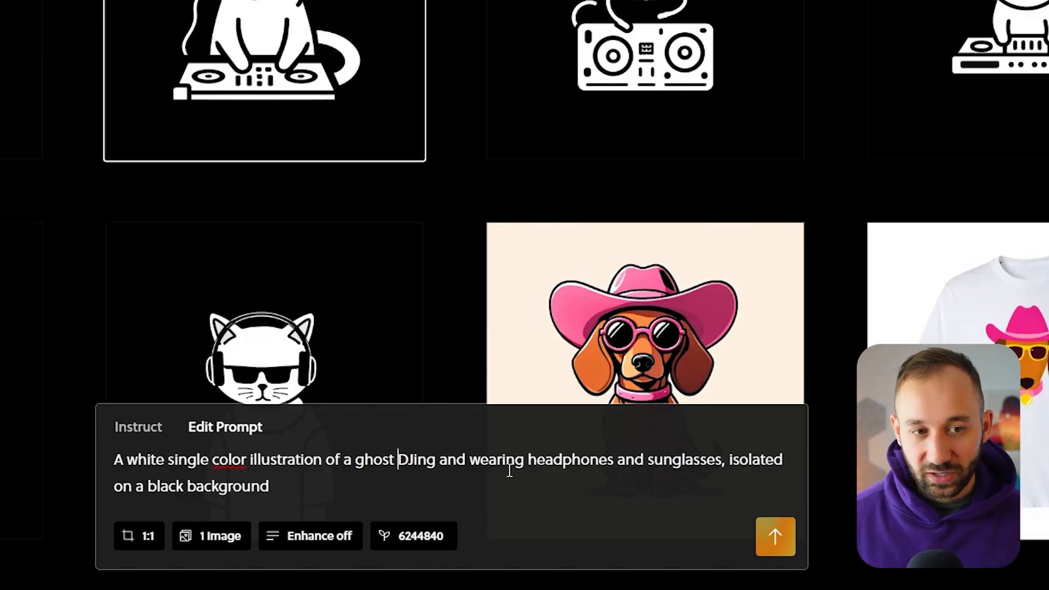
click(774, 536)
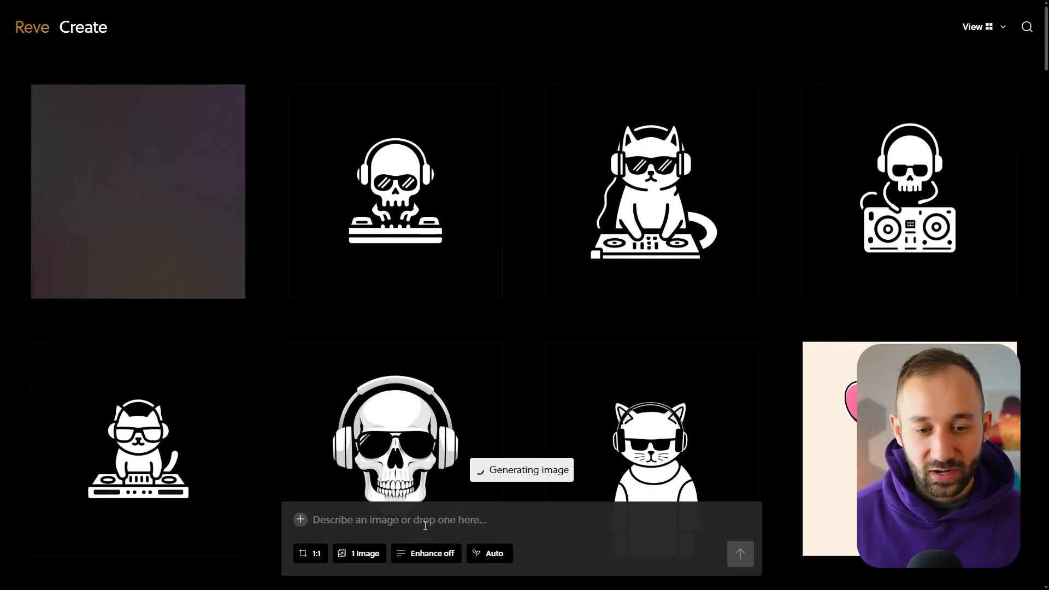
Step: Generate another image from the copied DJ prompt with "raccoon" in place of "cat"
click(386, 519)
key(ctrl+v)
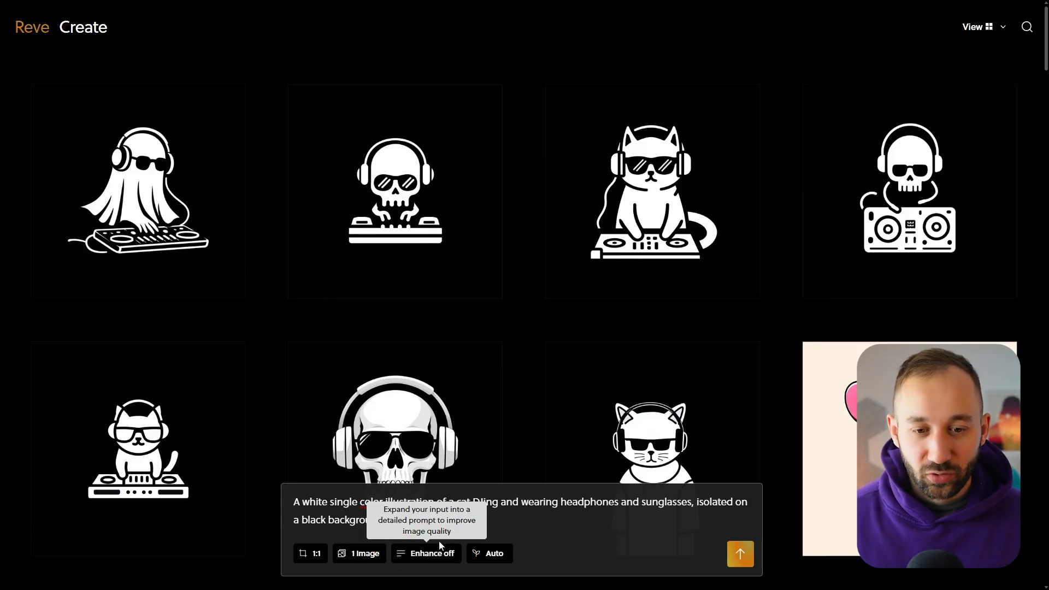
scroll(368, 331, down, 2)
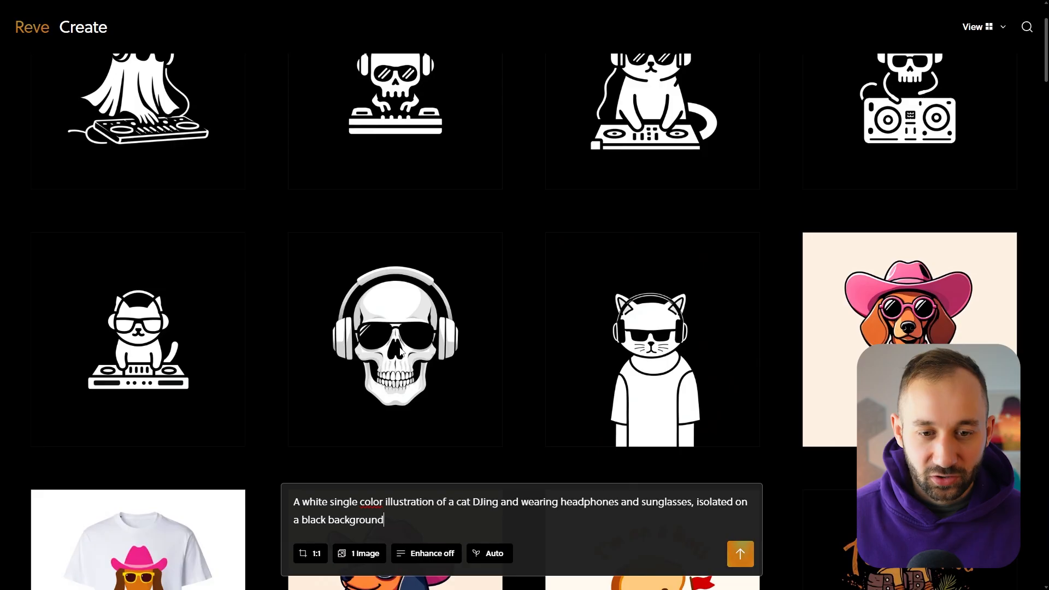
scroll(401, 255, up, 2)
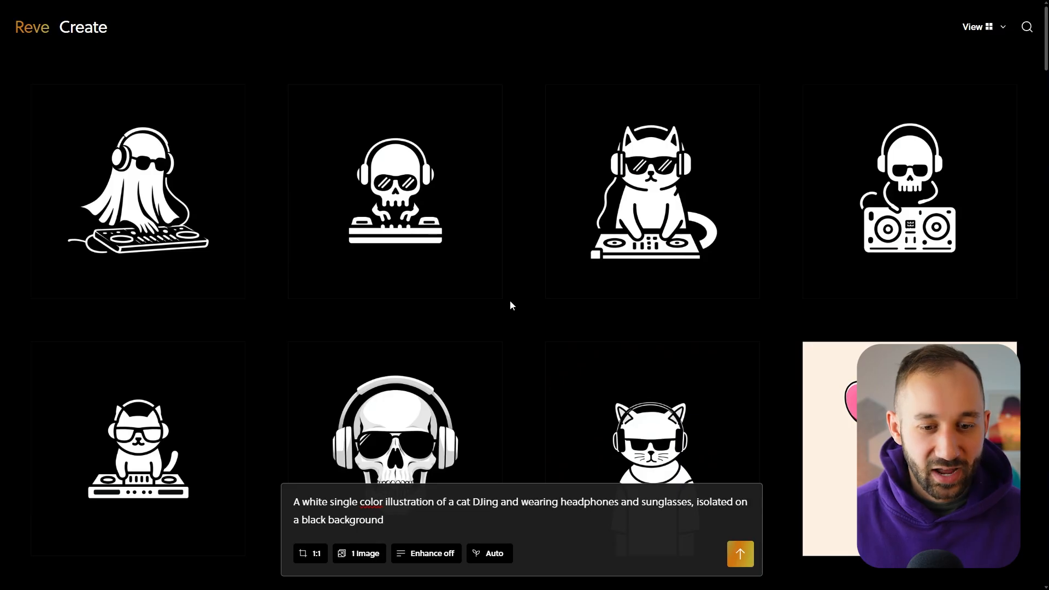
click(361, 554)
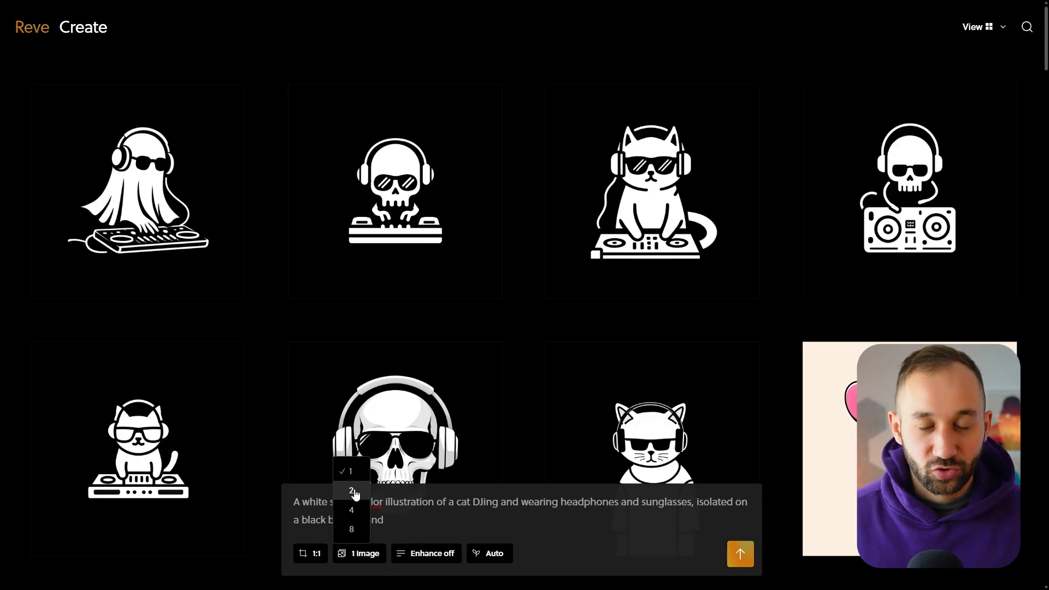
click(404, 502)
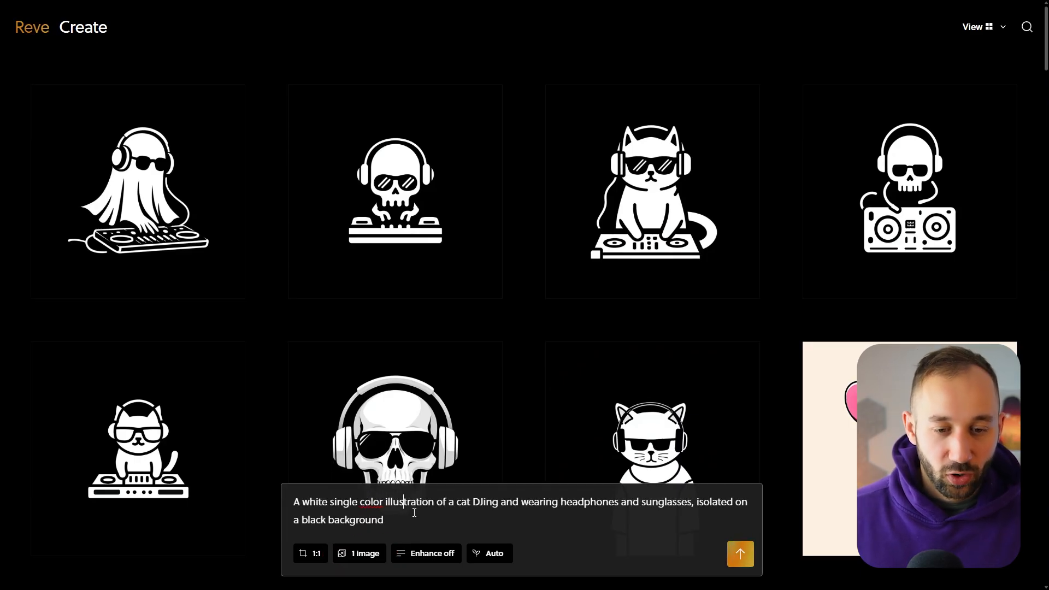
text(raccoon)
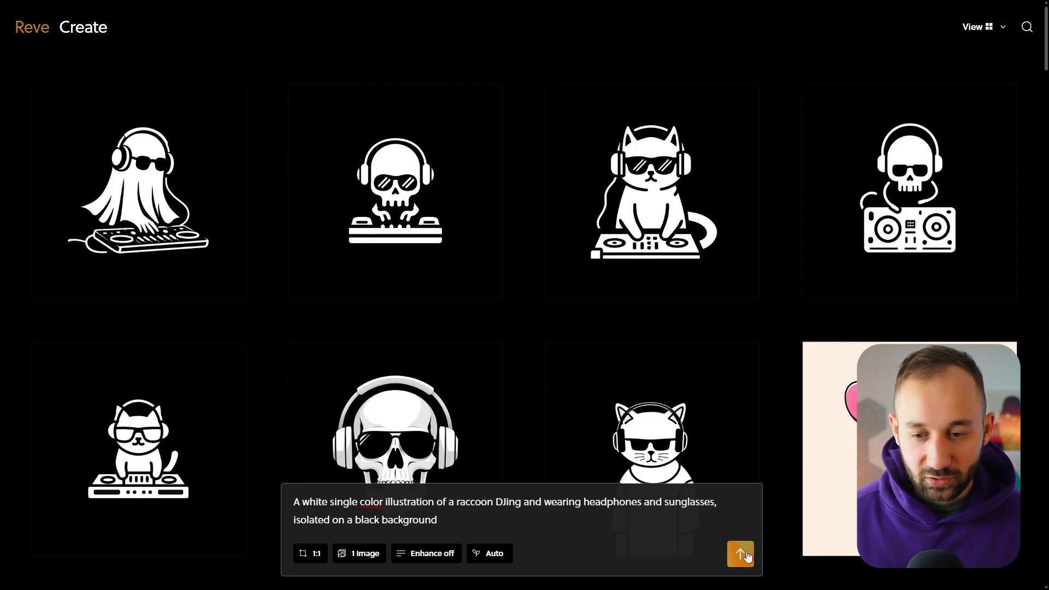
key(Return)
Step: Set the gallery view to 2 and inspect the enlarged raccoon, ghost, skull and cat DJ designs
click(987, 28)
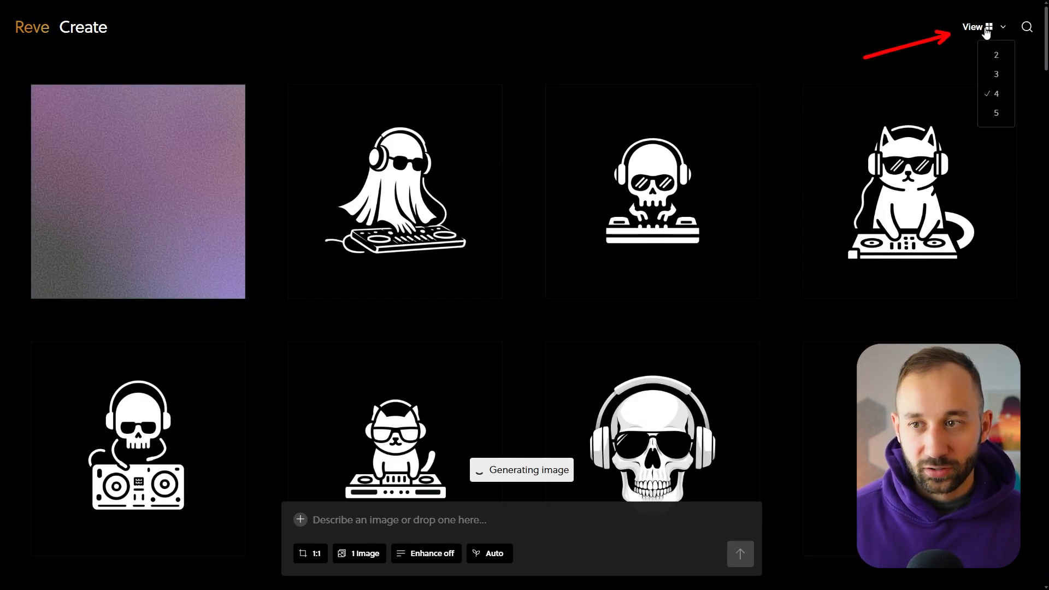
click(999, 59)
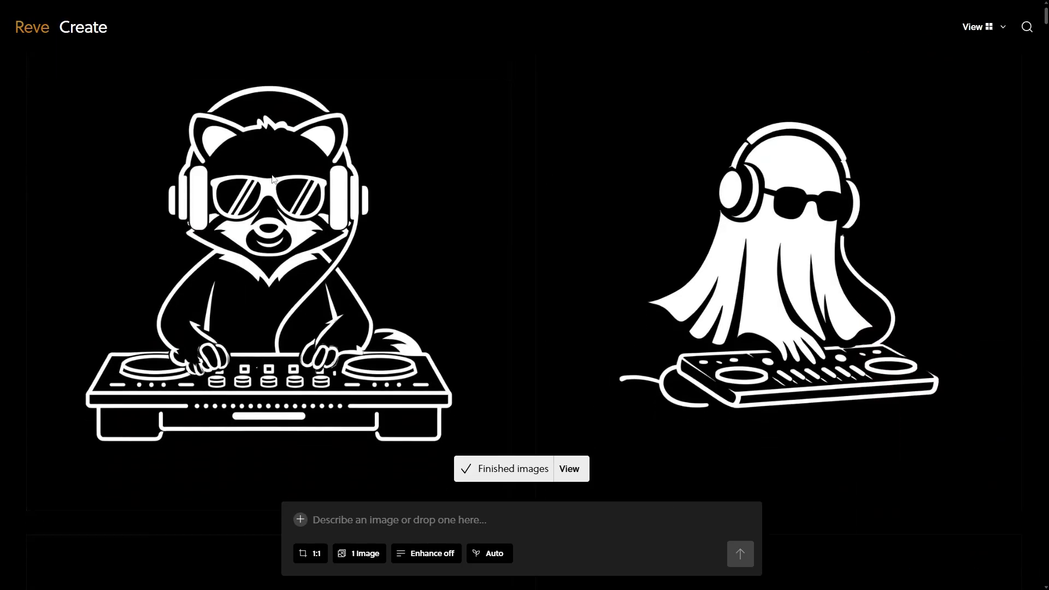
scroll(268, 186, down, 1)
scroll(300, 178, up, 2)
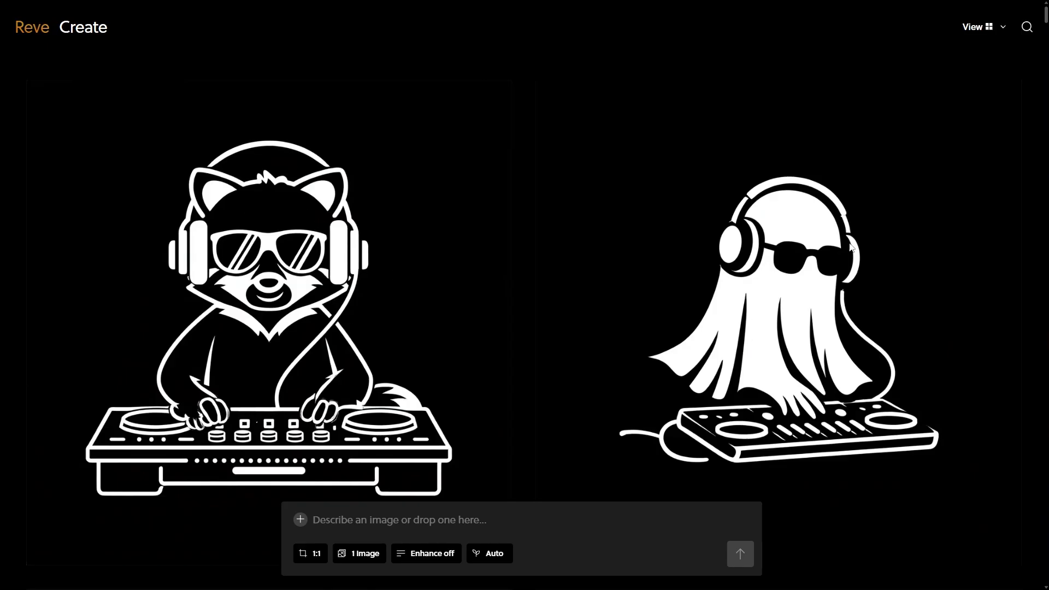
scroll(829, 310, down, 10)
scroll(749, 191, down, 1)
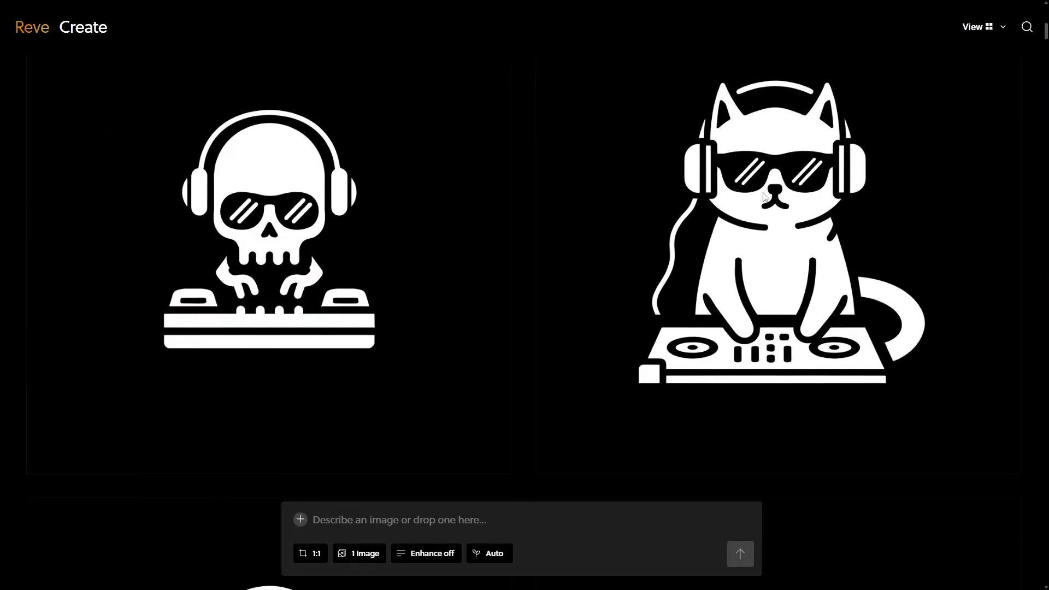
Step: Select the cat DJ design in the gallery and download it
click(777, 203)
scroll(776, 203, up, 2)
scroll(776, 199, down, 1)
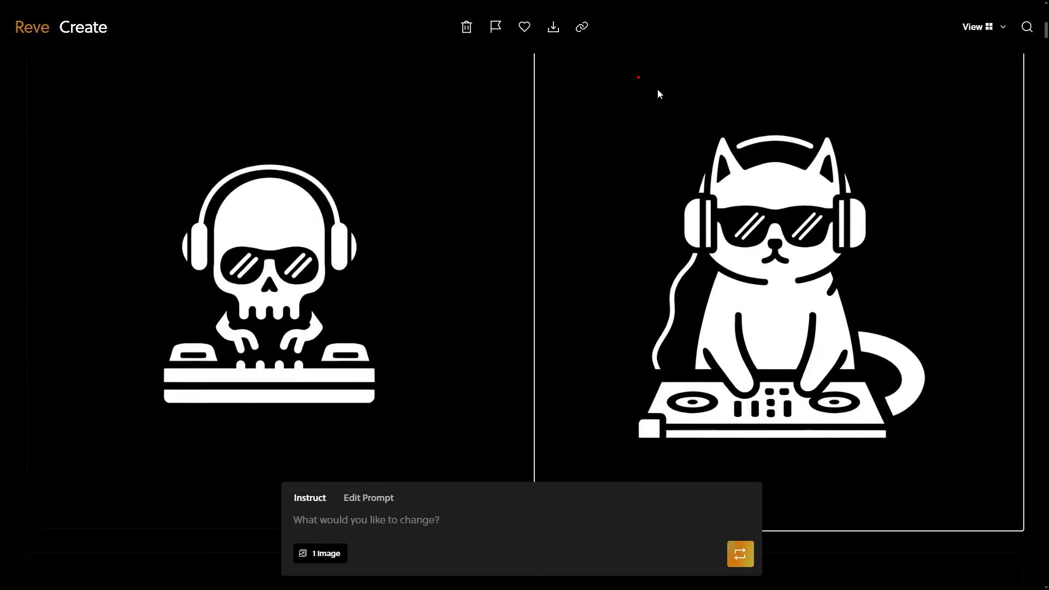
click(553, 28)
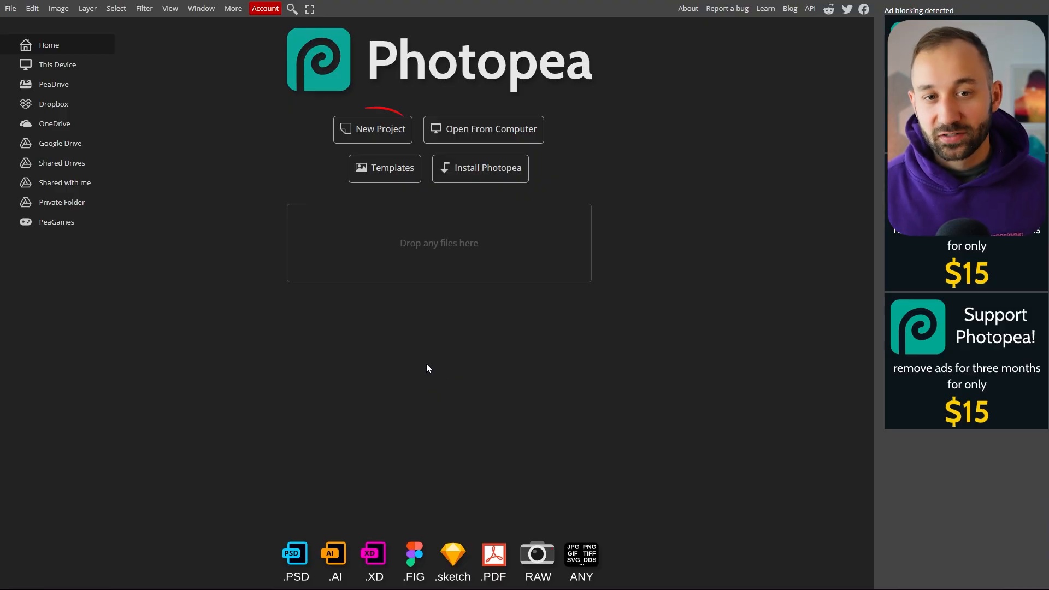
Step: Switch to Photopea and create a new project of 4500 x 5400 pixels at 300 DPI with a black background
click(380, 130)
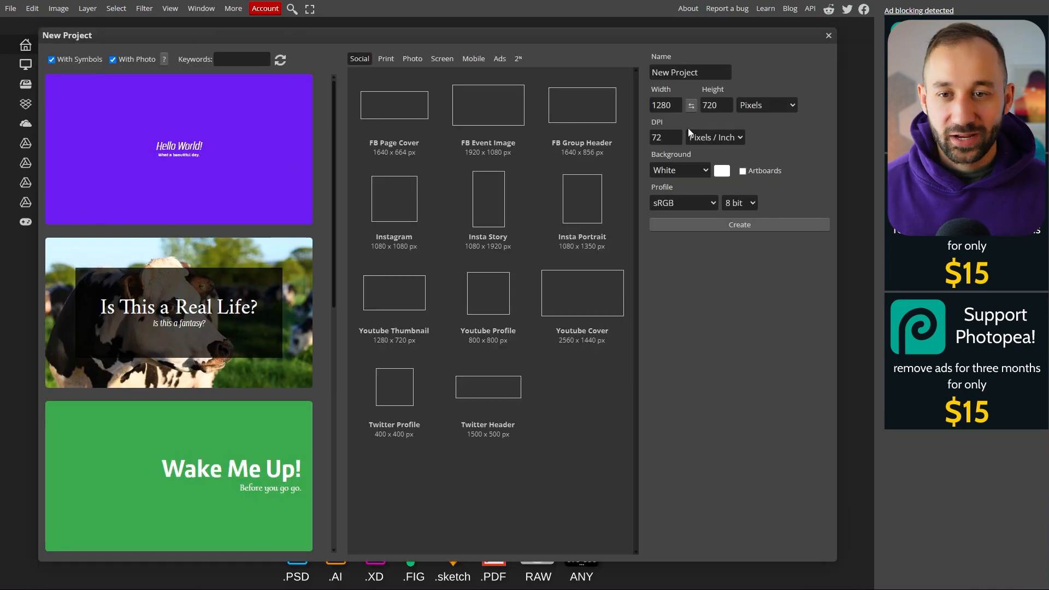
double_click(663, 105)
text(4500)
key(Tab)
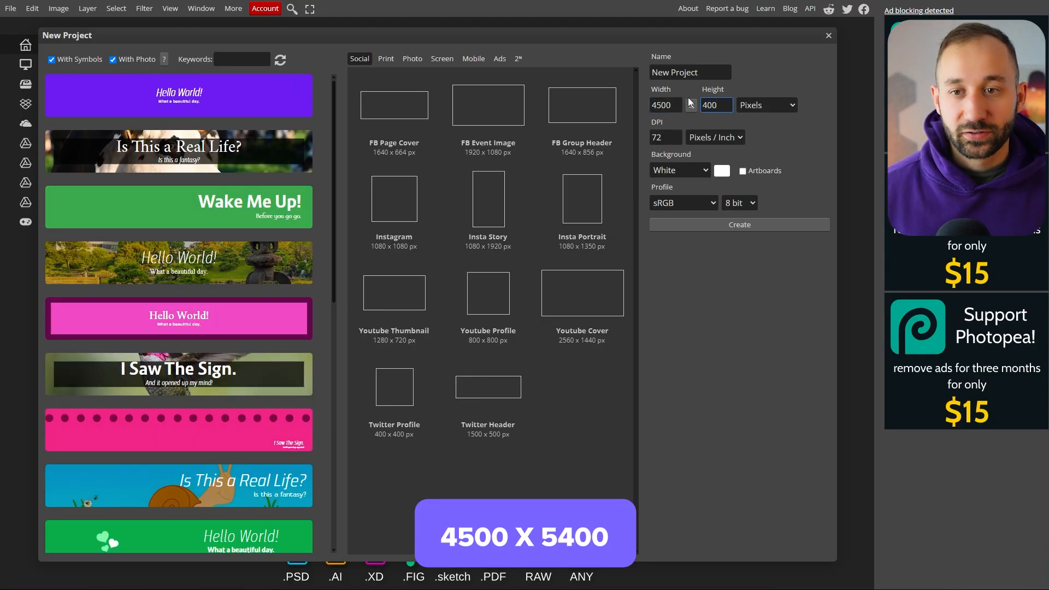
text(5400)
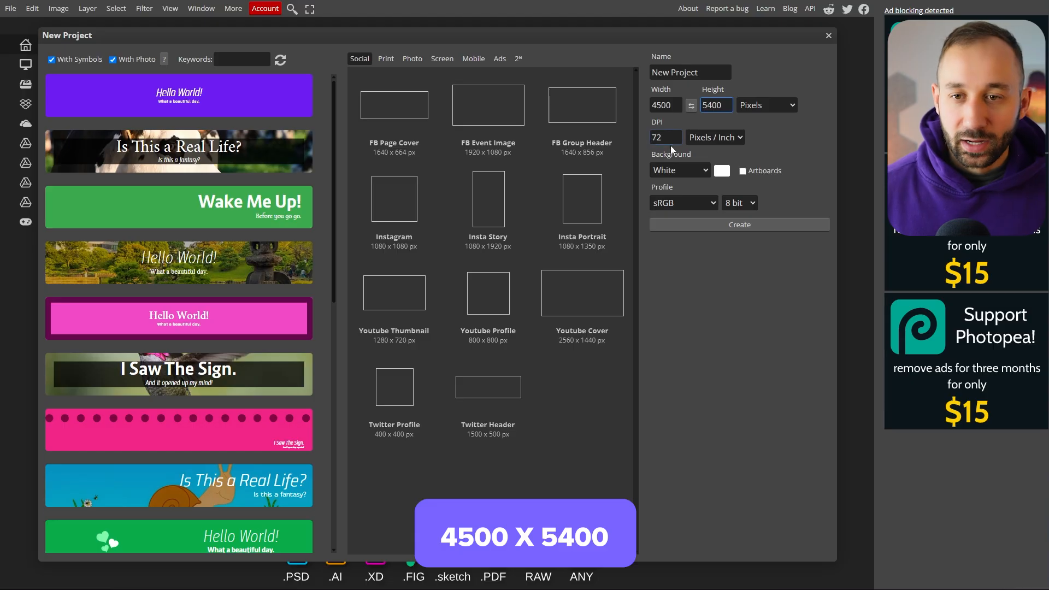
key(Tab)
text(300)
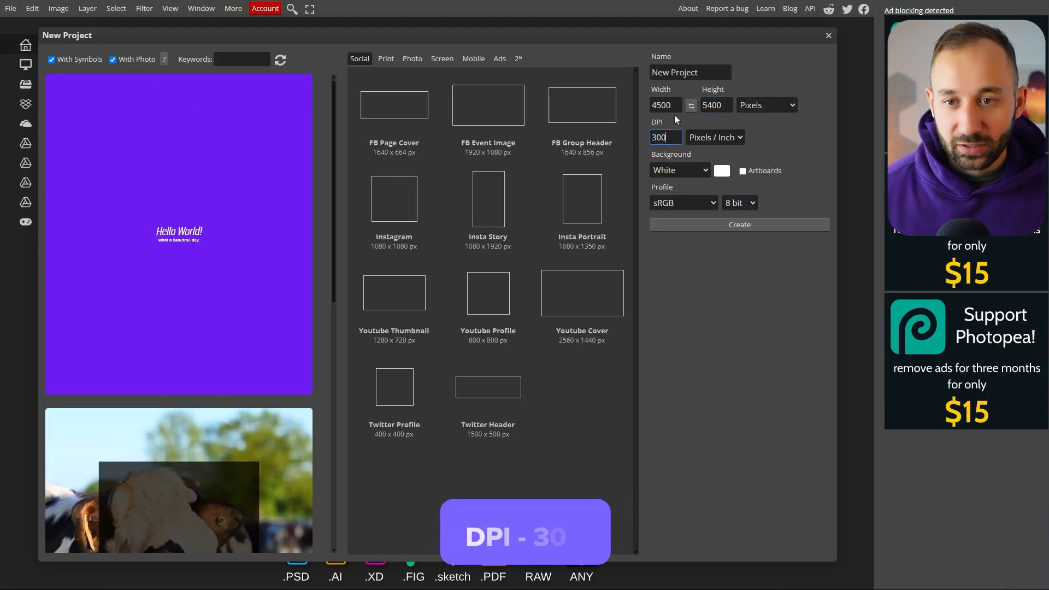
click(677, 170)
click(688, 201)
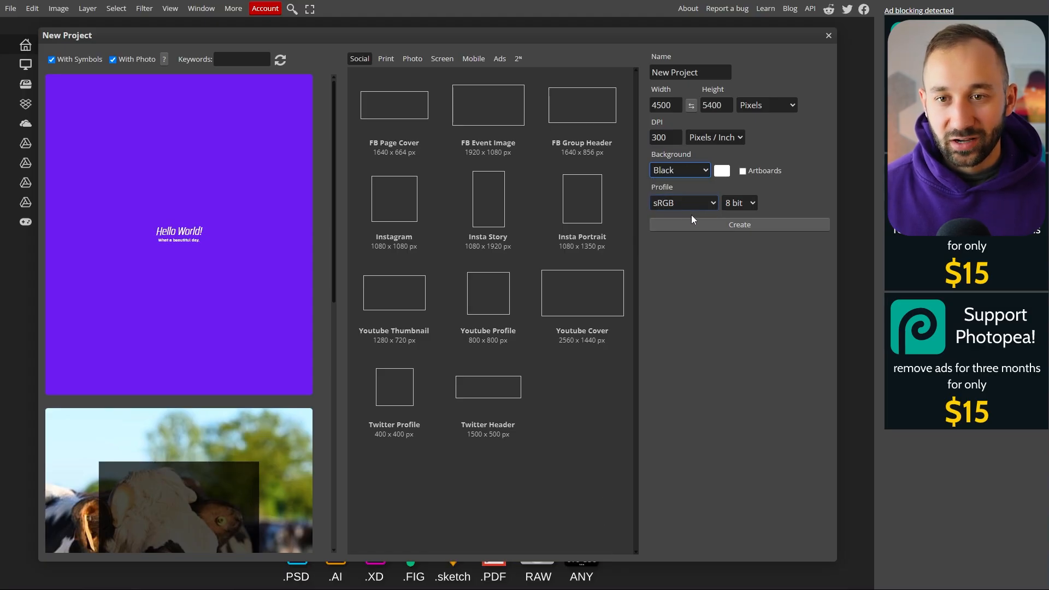
click(730, 224)
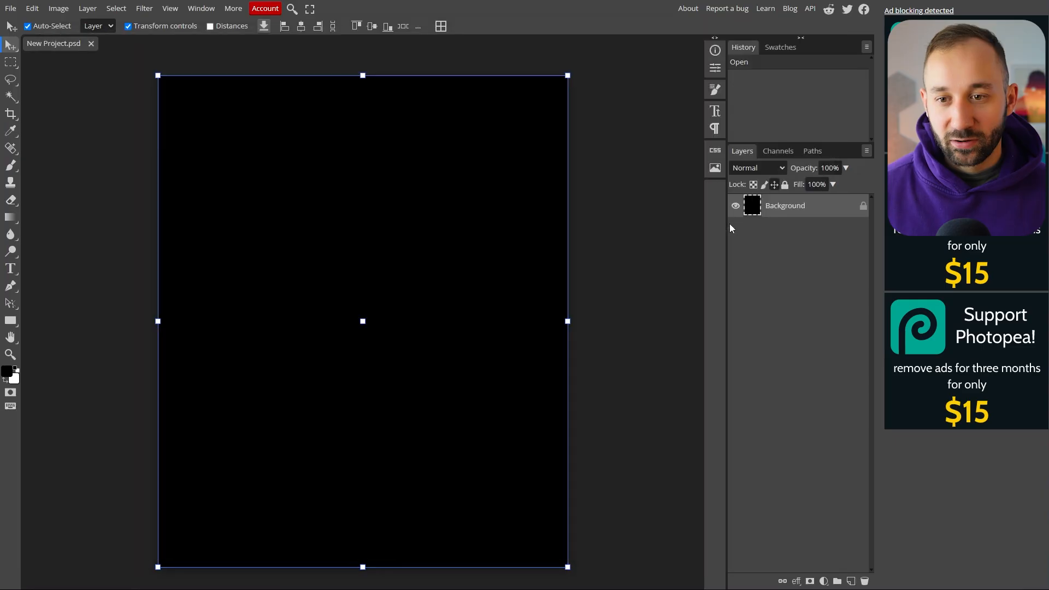
Step: Place the downloaded cat DJ image on the canvas, order its layer above Background and move it slightly up
scroll(165, 307, up, 1)
click(650, 285)
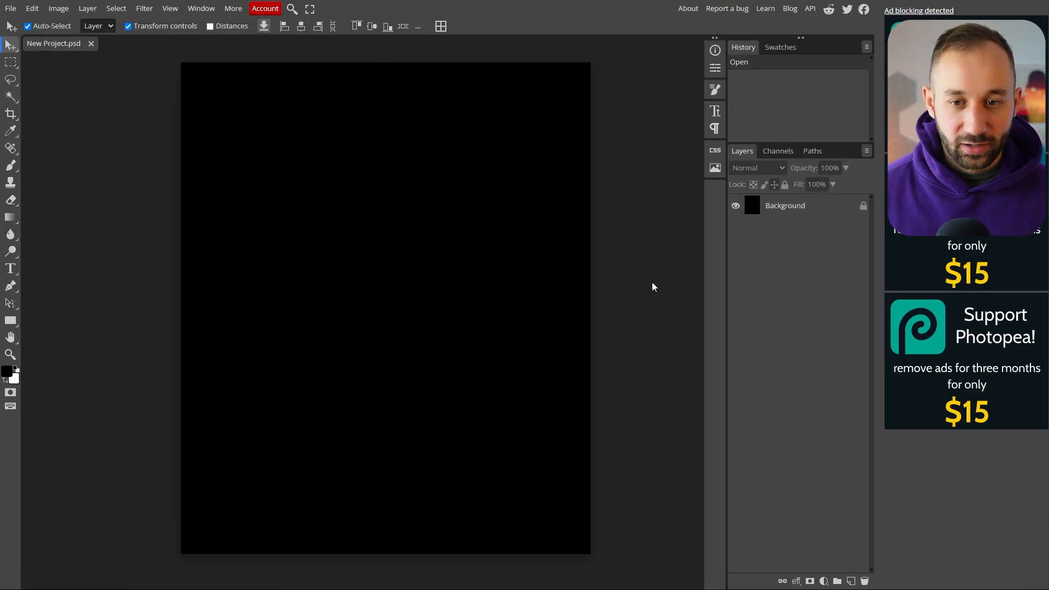
drag(635, 259, 623, 266)
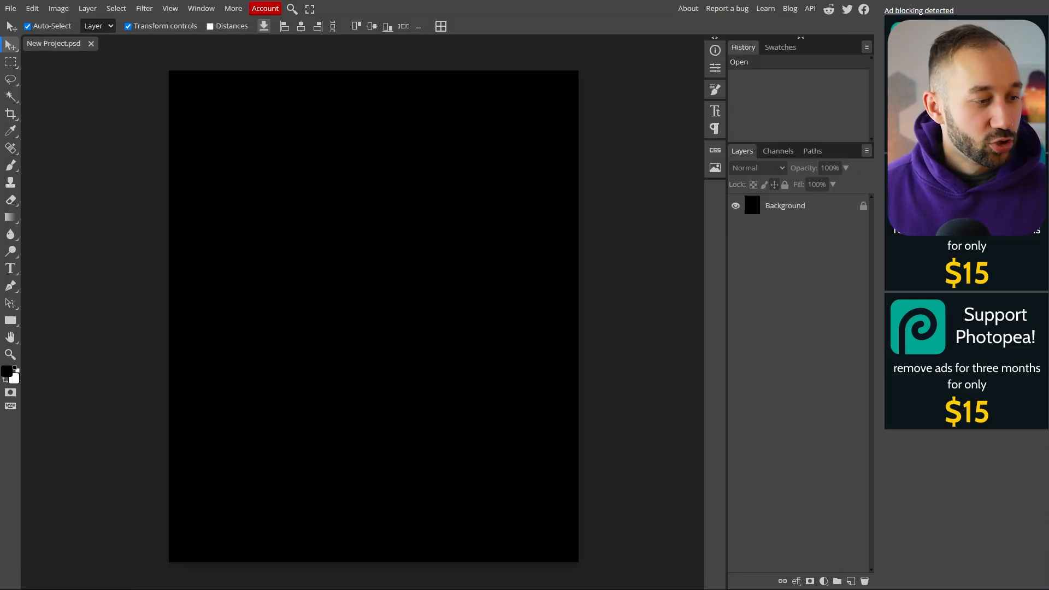
drag(38, 382, 389, 276)
drag(804, 232, 808, 209)
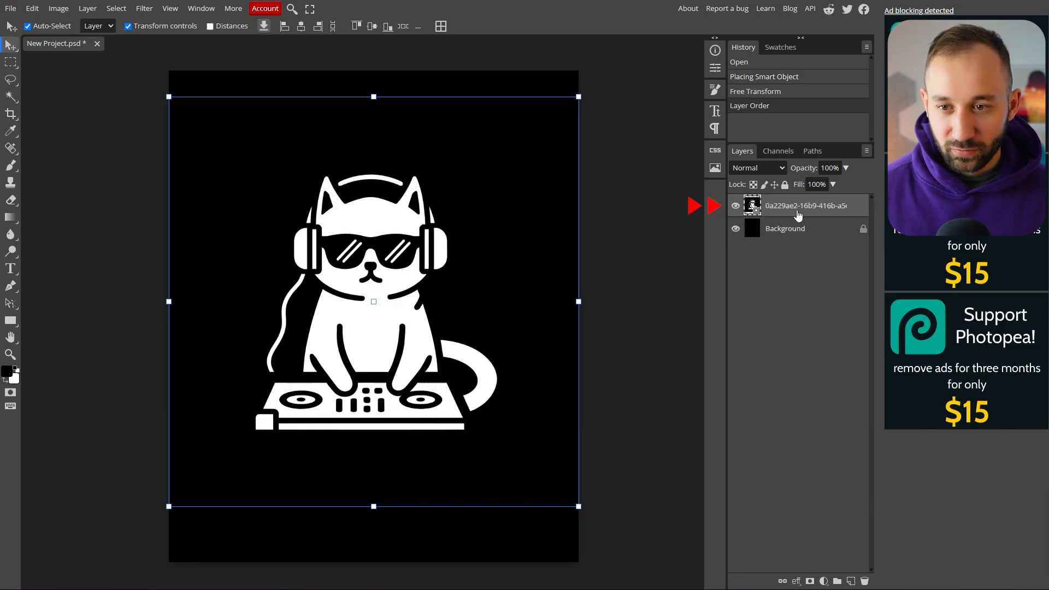
drag(340, 249, 339, 237)
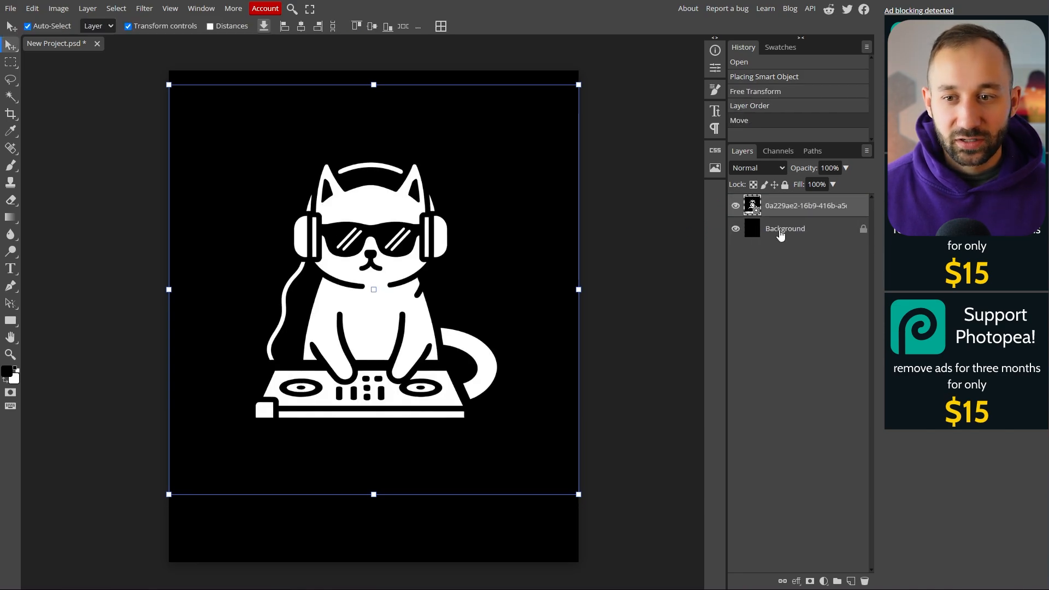
Step: Hide the black Background layer so only the cat image layer is shown
click(735, 229)
scroll(291, 285, up, 3)
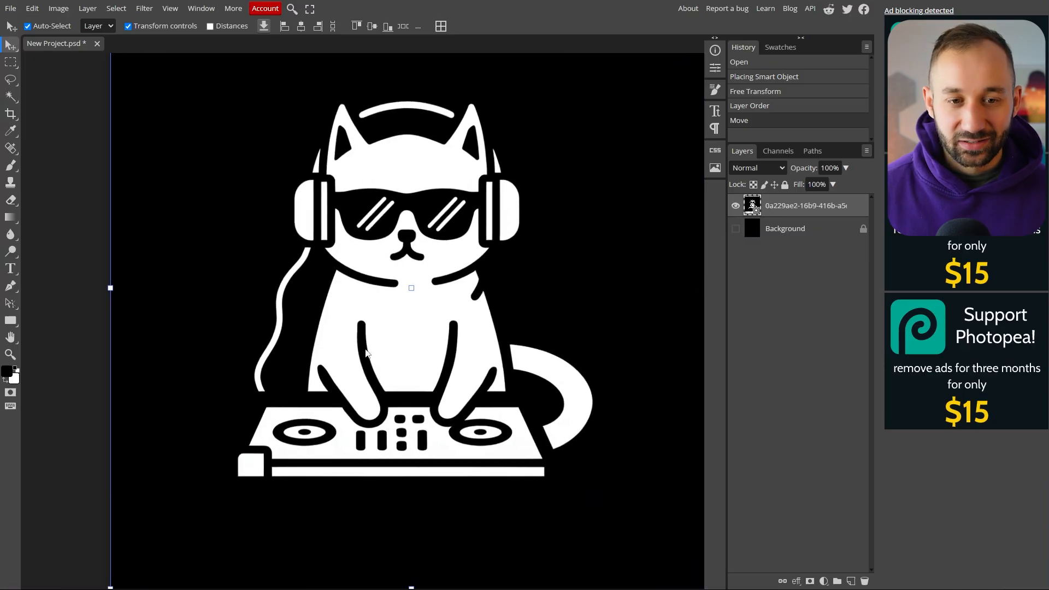
scroll(343, 369, down, 2)
scroll(360, 397, down, 2)
scroll(539, 280, up, 2)
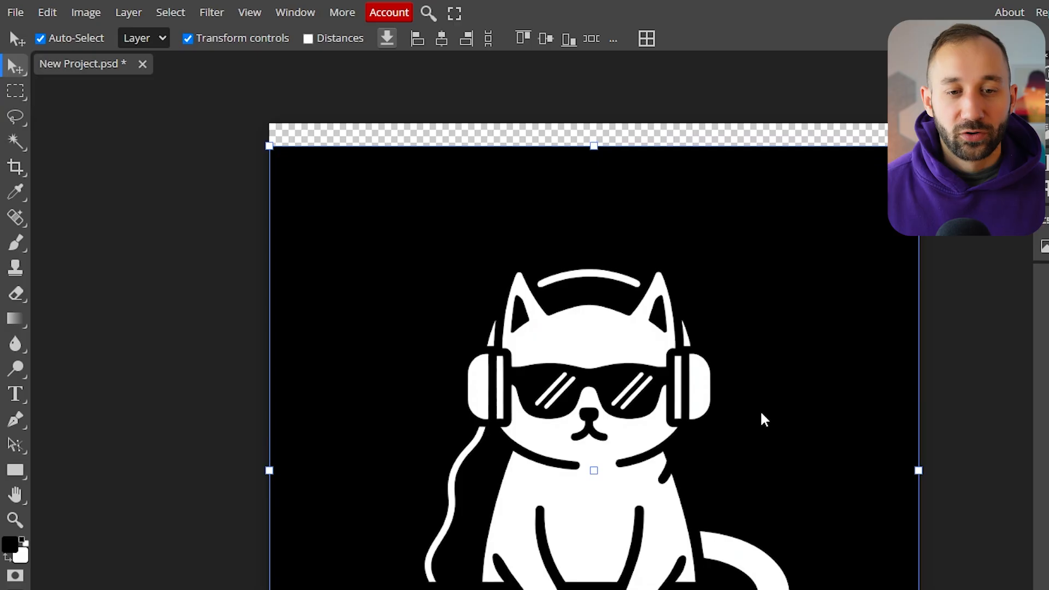
Step: Select all white areas of the cat image with the Magic Wand, Contiguous off, and add a raster mask from the selection
click(13, 141)
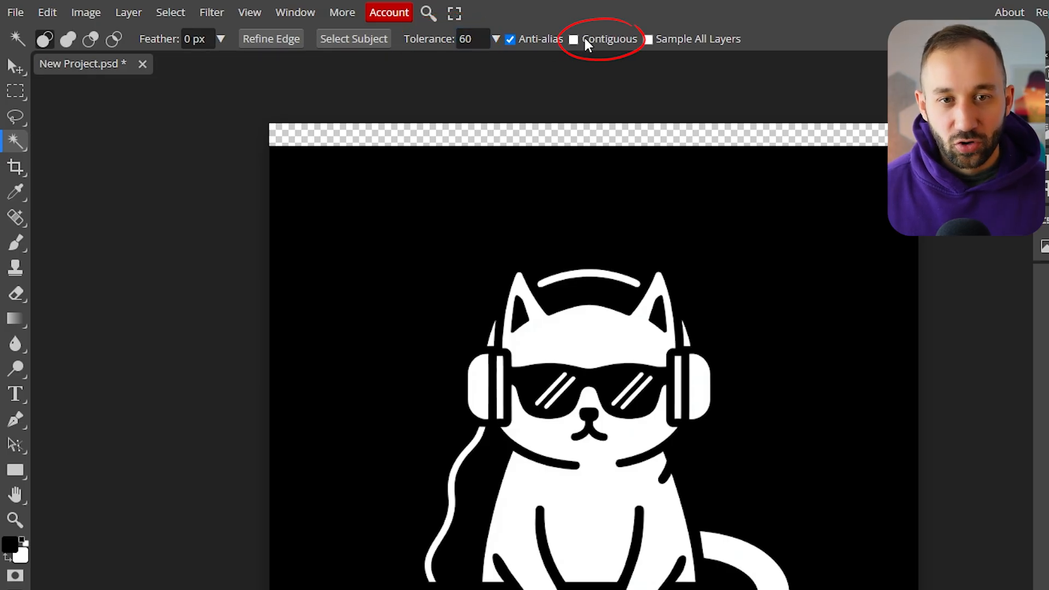
scroll(615, 360, up, 3)
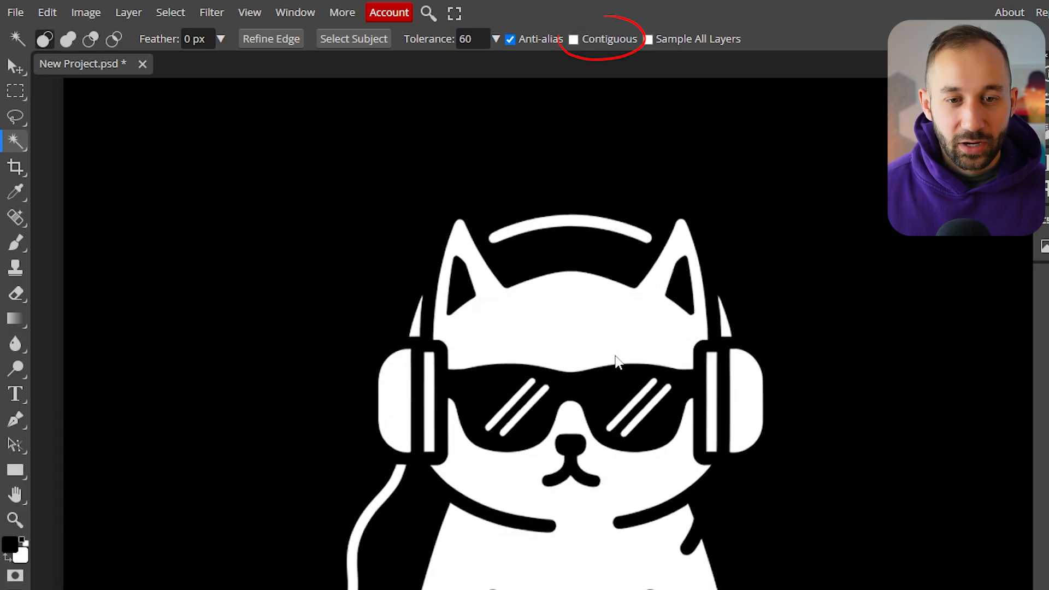
click(572, 332)
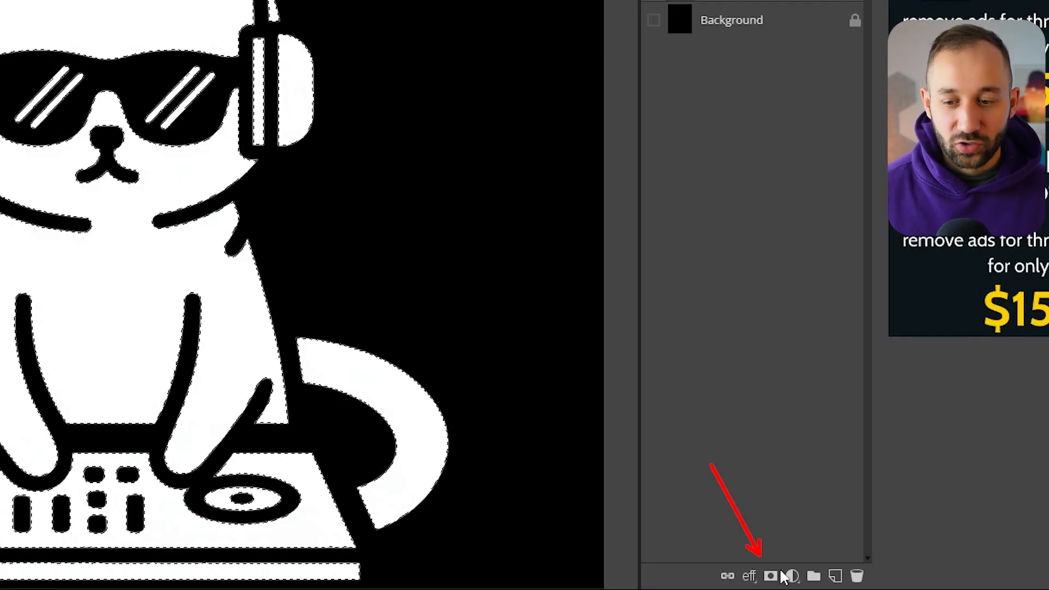
click(772, 577)
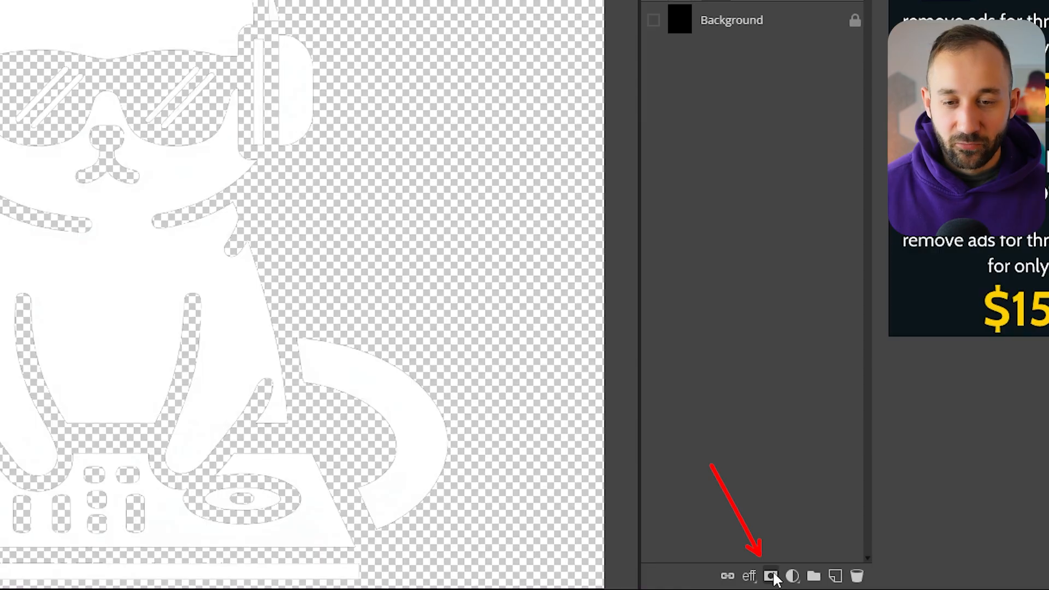
Step: Inspect the masked cat's cut-out edges and make the Background layer visible again
scroll(174, 57, up, 4)
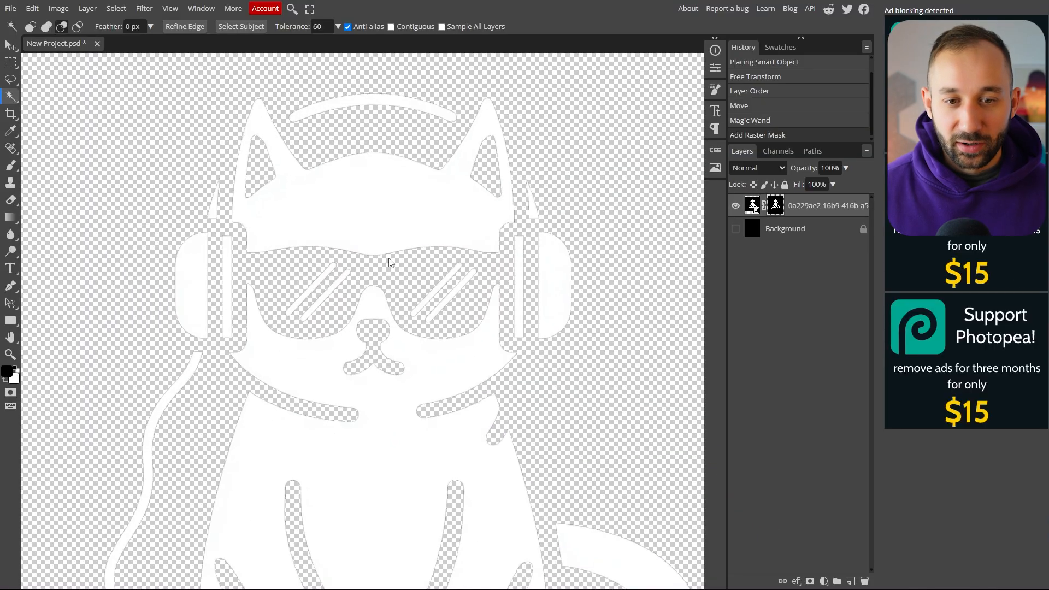
scroll(108, 73, down, 6)
scroll(388, 325, up, 1)
scroll(388, 324, down, 3)
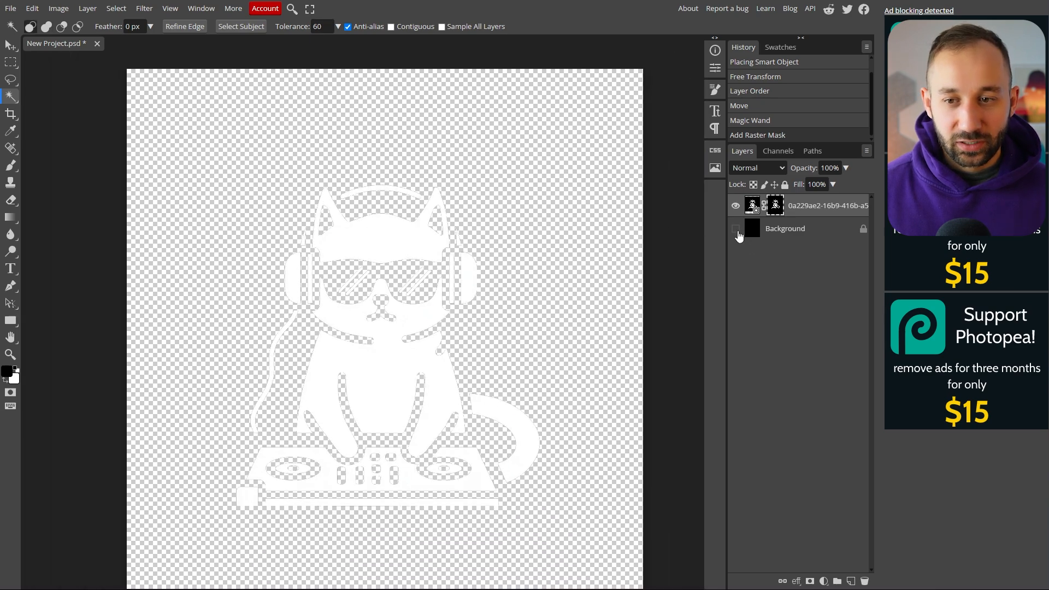
click(736, 229)
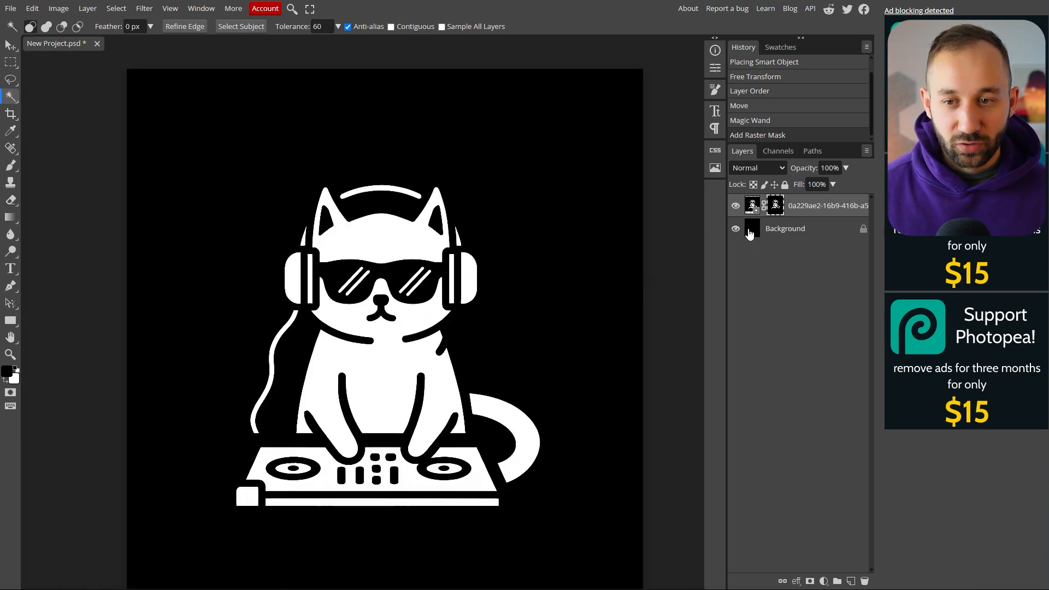
Step: Scale the cat layer proportionally to about 606% and move it up near the canvas's upper edge, keeping it horizontally centred
click(807, 214)
scroll(459, 280, down, 2)
key(space)
mouse_move(513, 344)
mouse_down()
mouse_move(498, 311)
mouse_move(454, 300)
mouse_move(445, 284)
mouse_move(445, 293)
mouse_up()
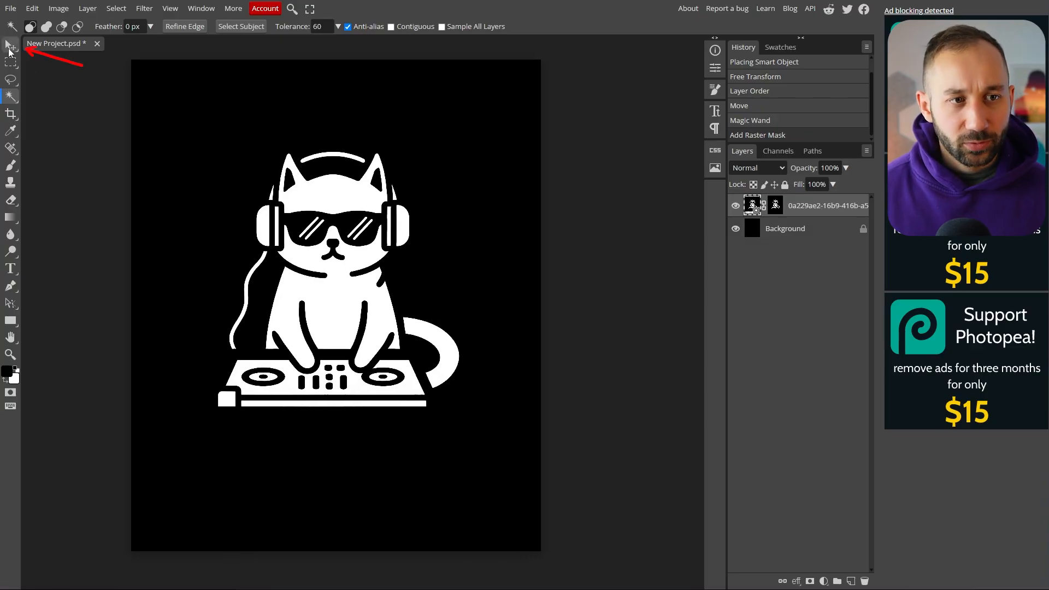
click(10, 46)
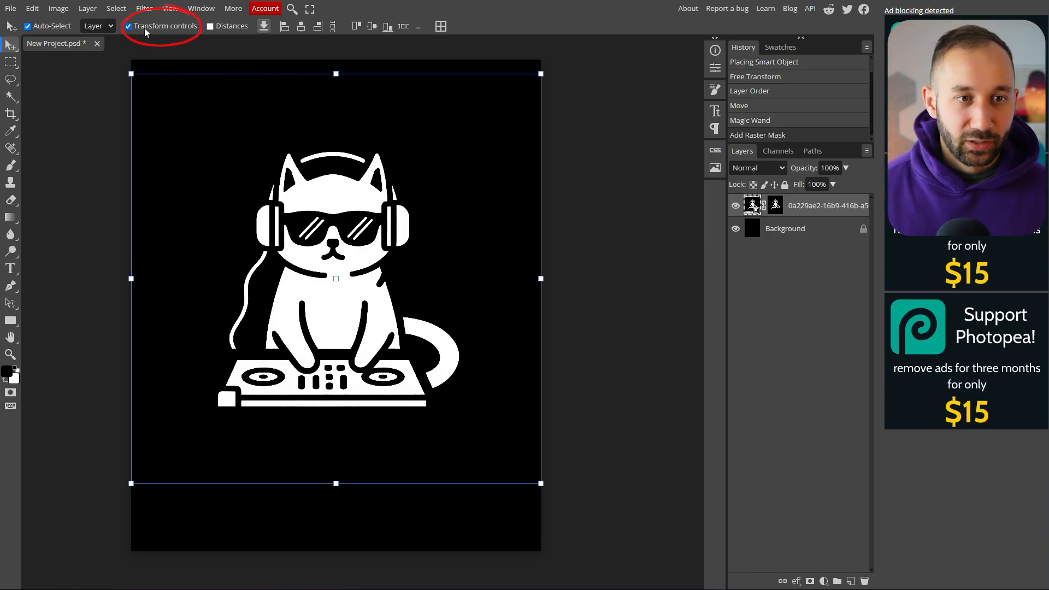
click(337, 484)
drag(338, 488, 337, 581)
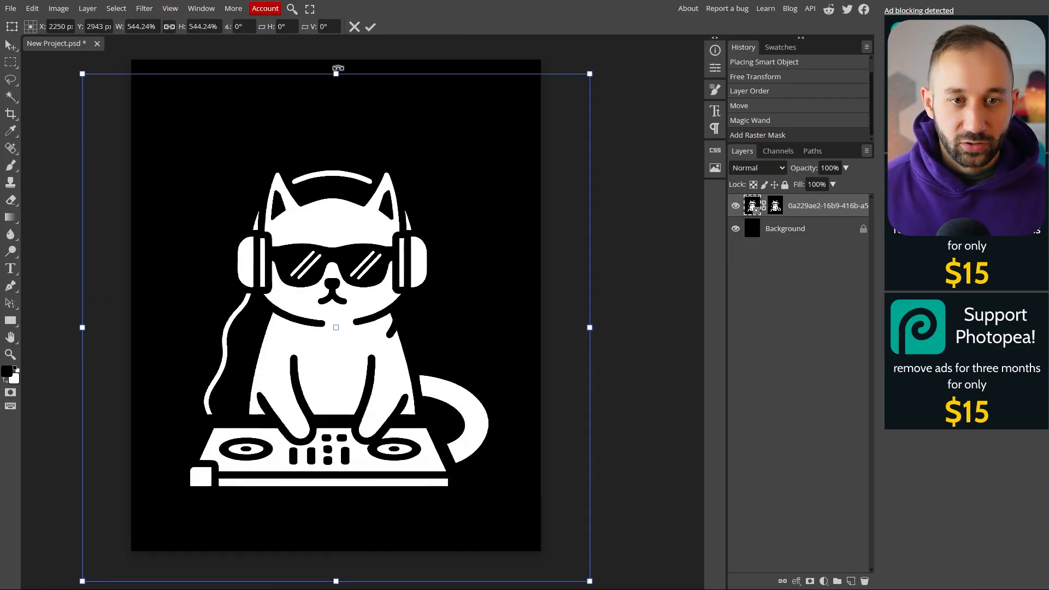
drag(336, 48, 342, 15)
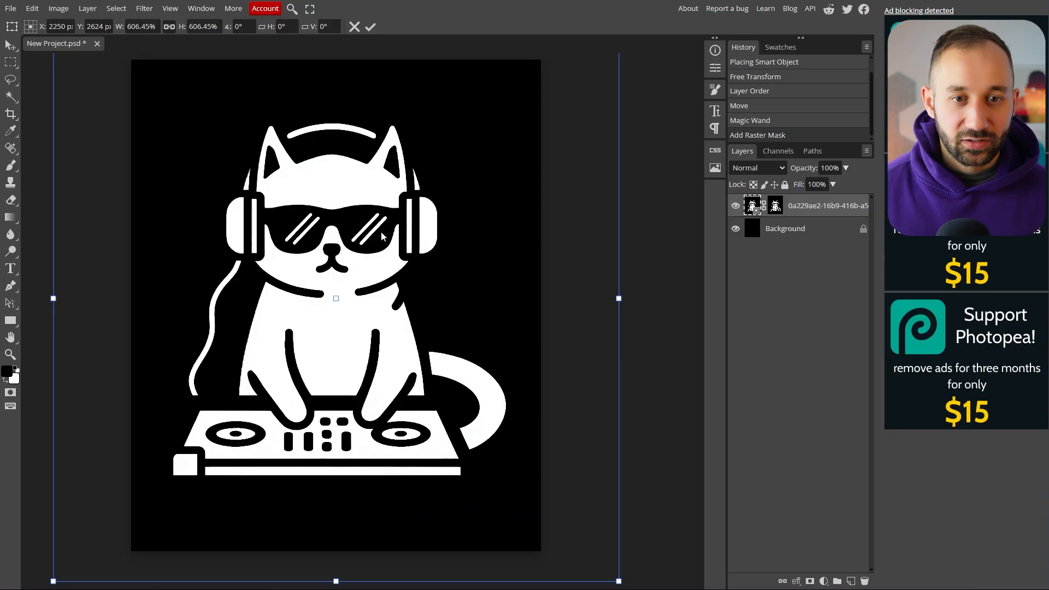
drag(378, 227, 378, 185)
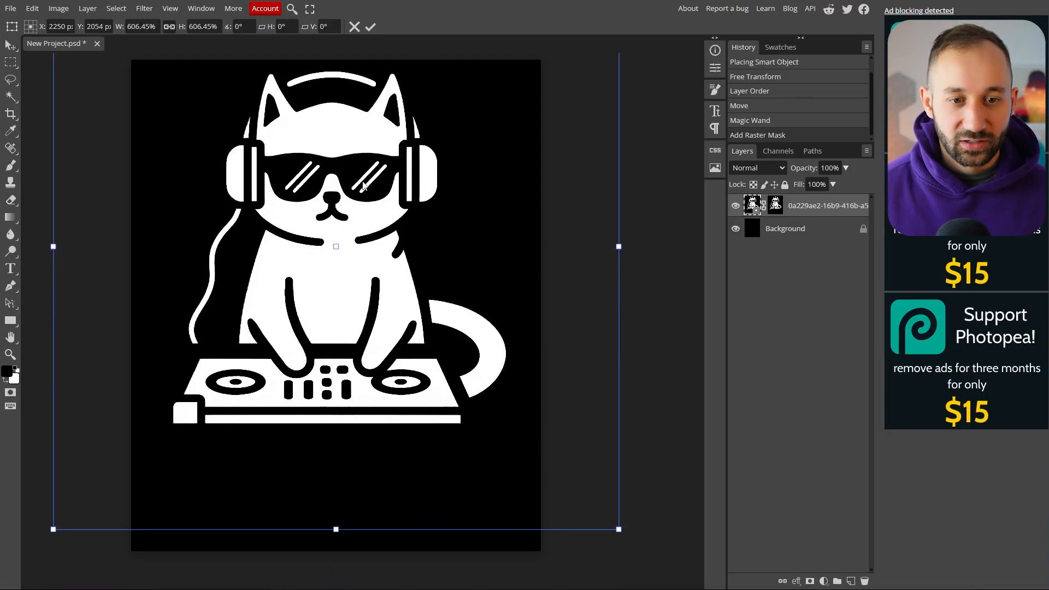
key(Return)
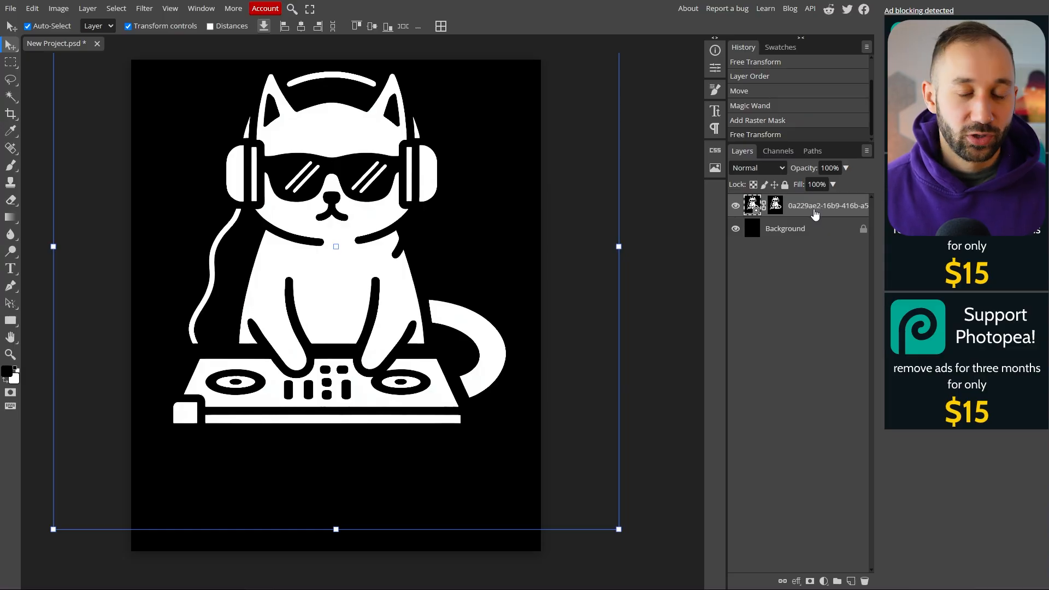
Step: Rename the cat image layer to "green"
double_click(812, 206)
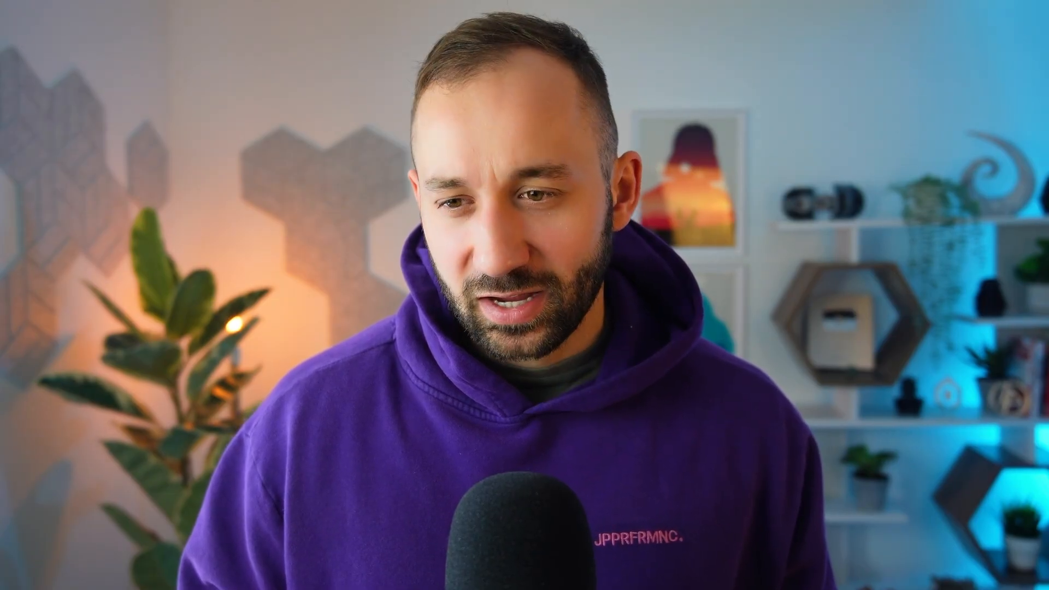
text(gr)
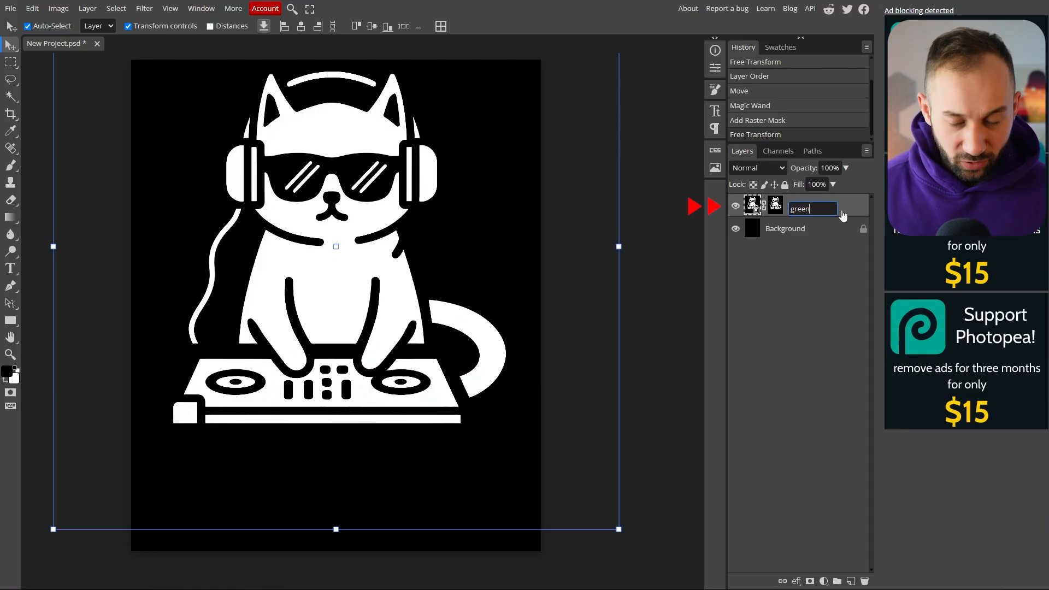
text(een)
key(Return)
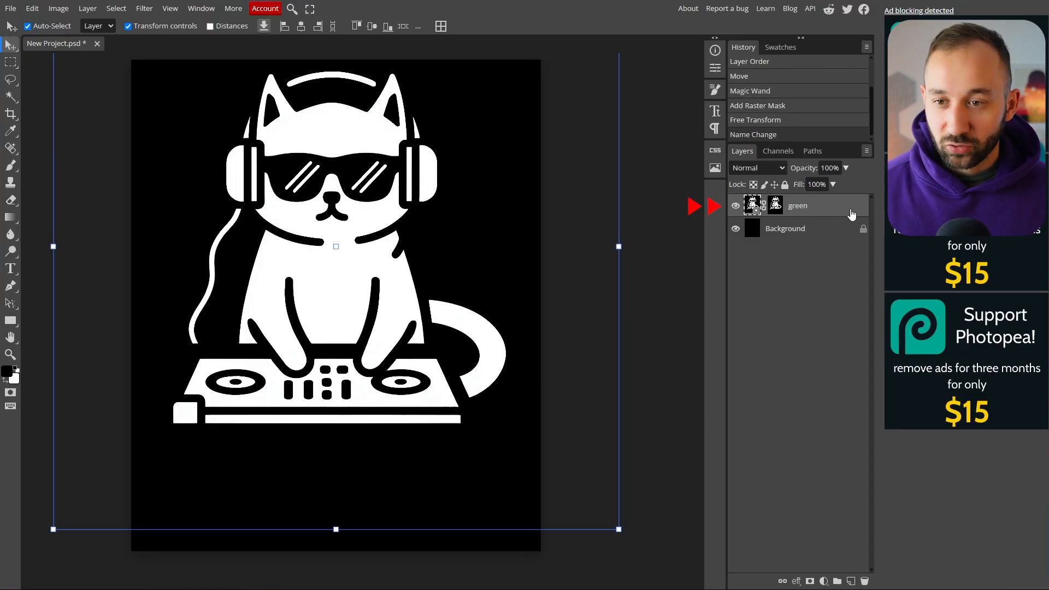
Step: Add a Color Overlay layer style to the "green" layer with the color R 0, G 255, B 0
right_click(808, 208)
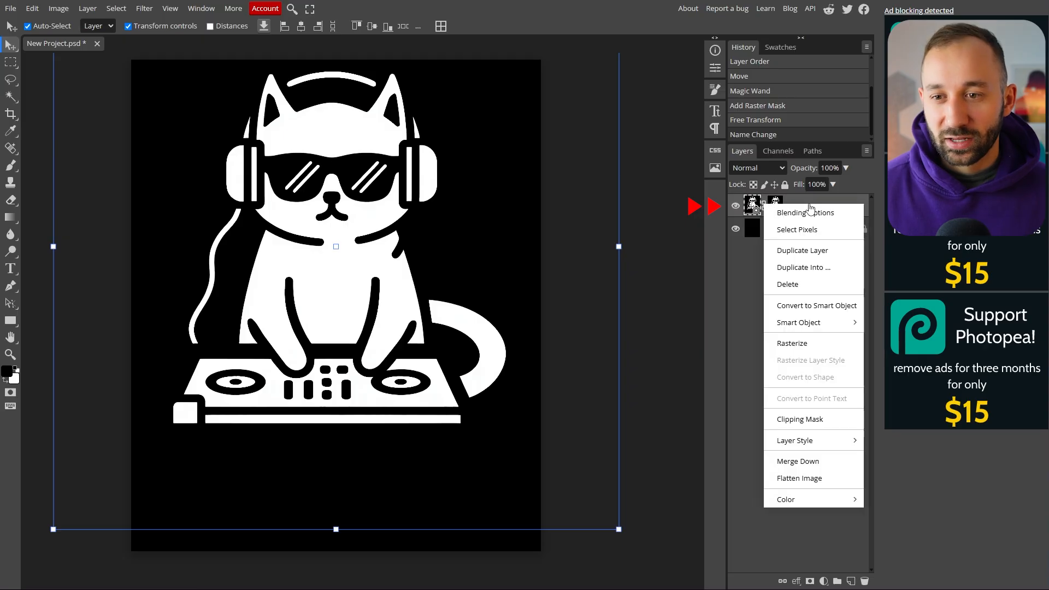
click(808, 212)
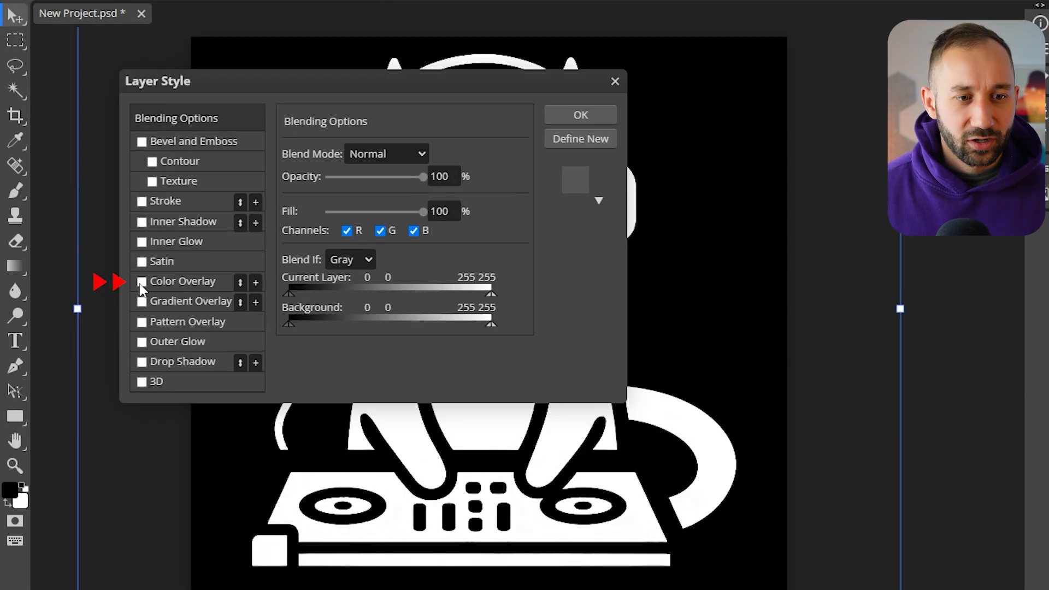
click(142, 282)
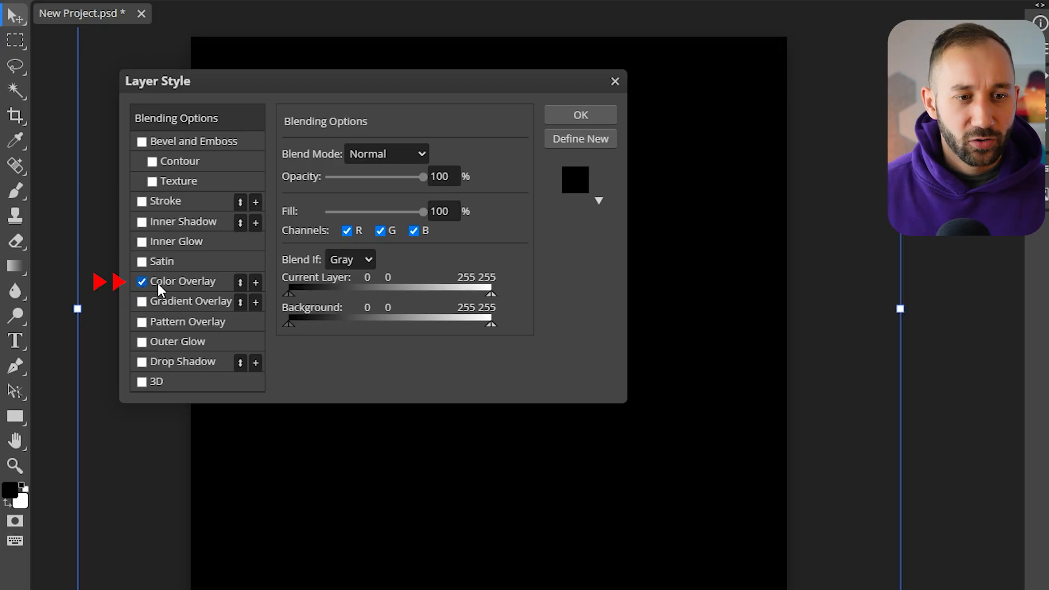
click(183, 282)
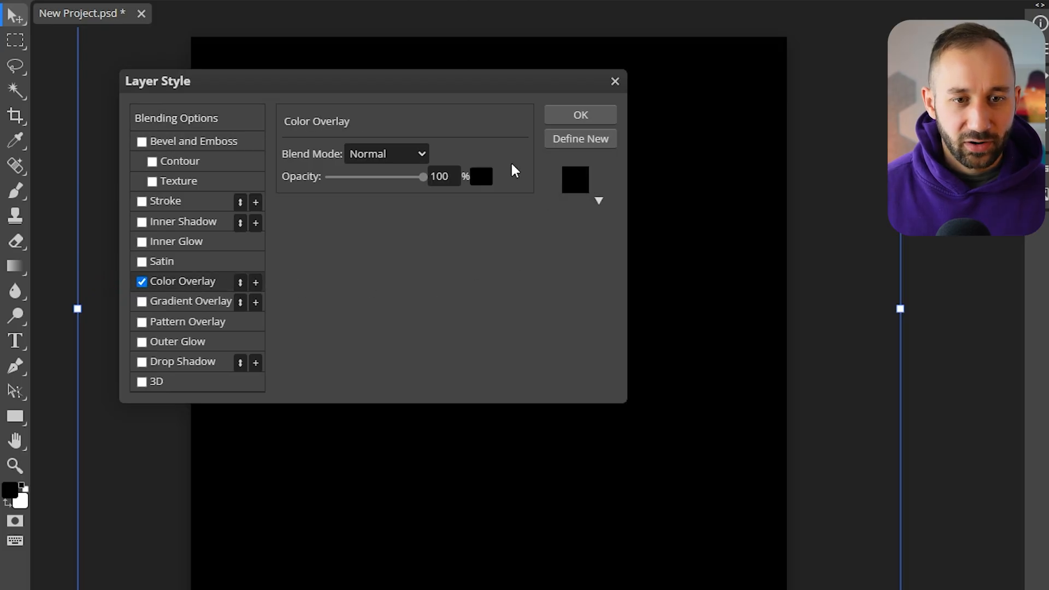
click(481, 176)
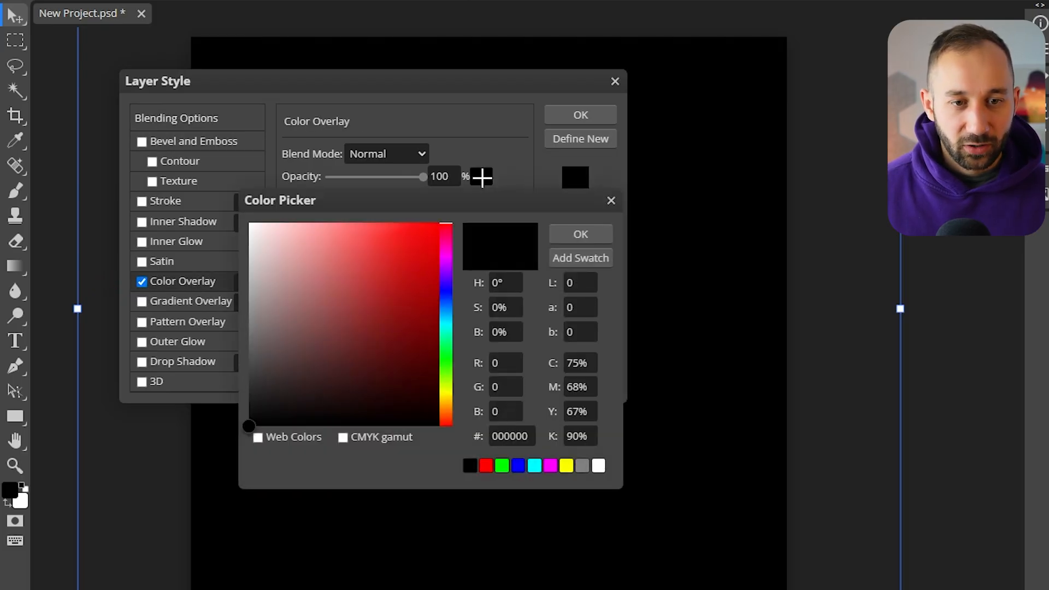
click(511, 393)
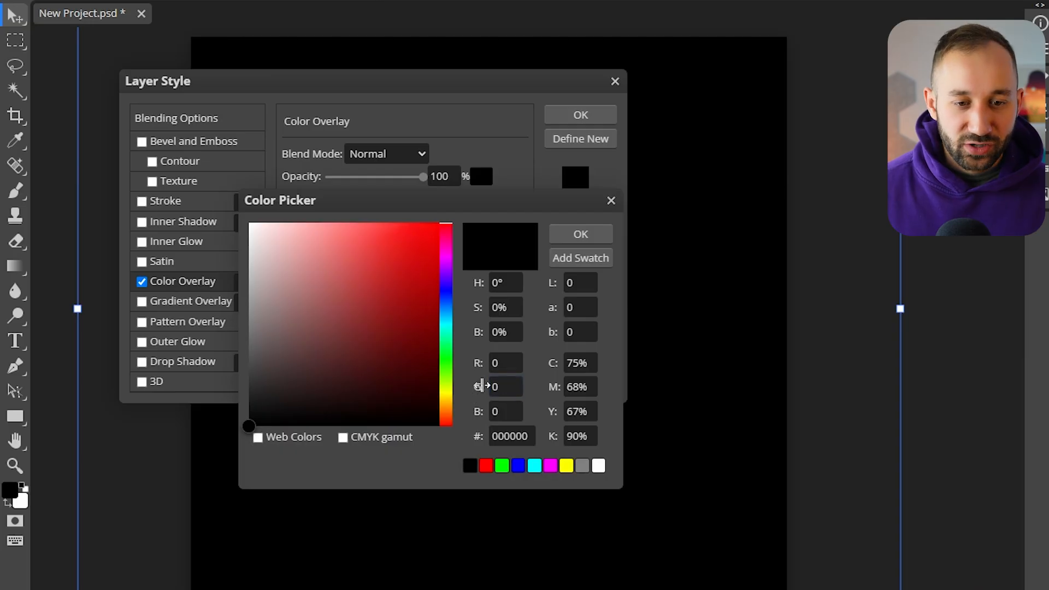
double_click(506, 389)
text(255)
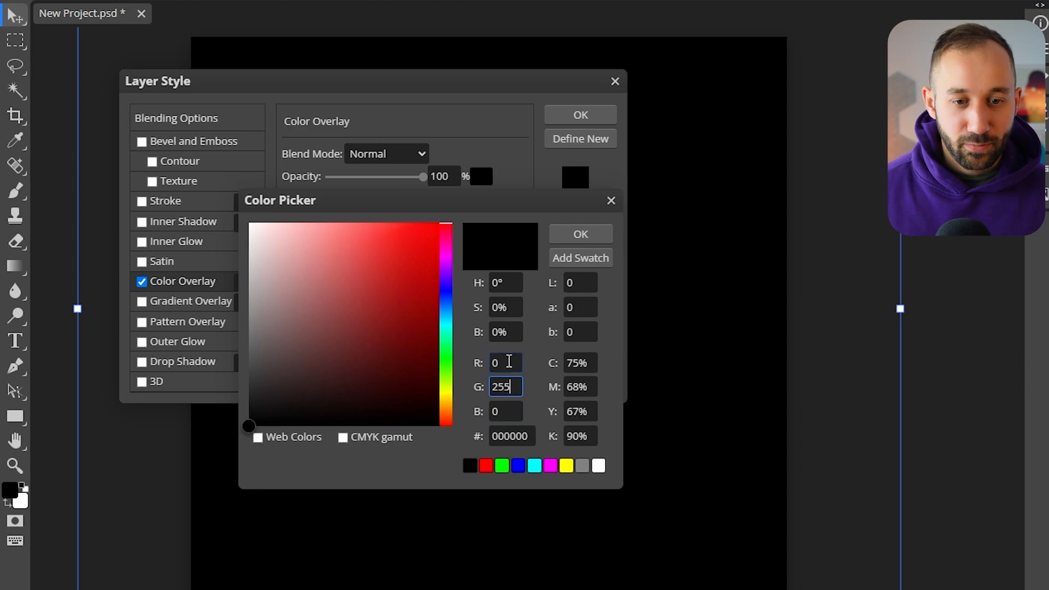
key(Return)
click(581, 235)
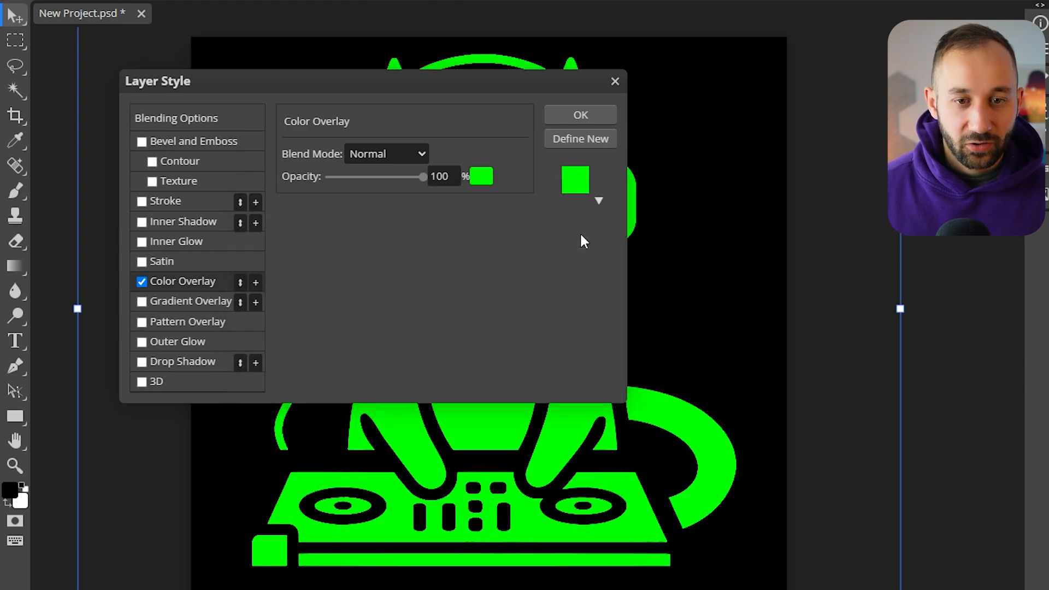
click(582, 118)
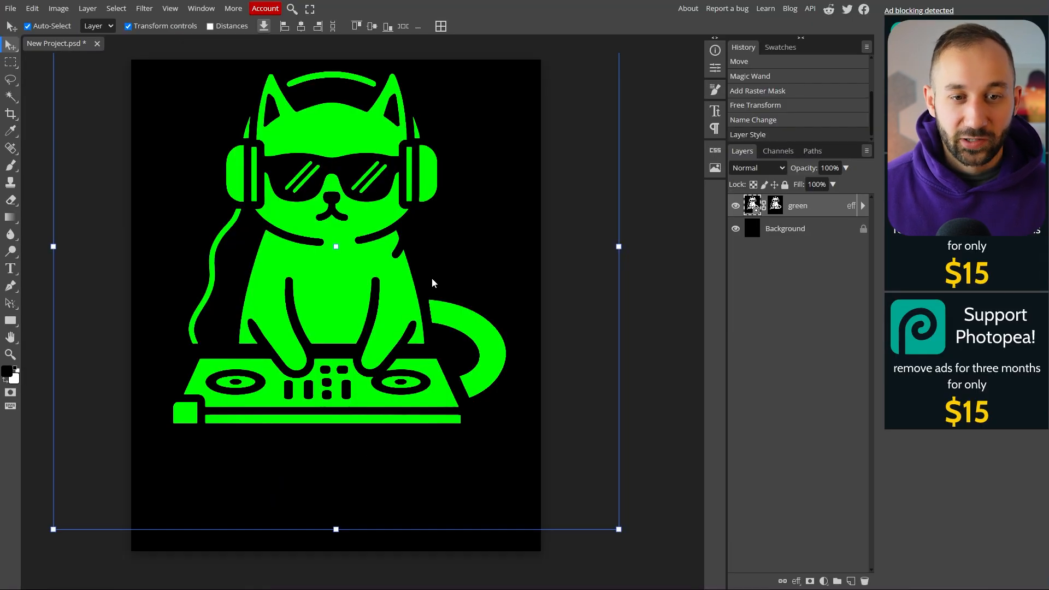
Step: Duplicate the "green" layer and rename the copy to "blue"
right_click(799, 209)
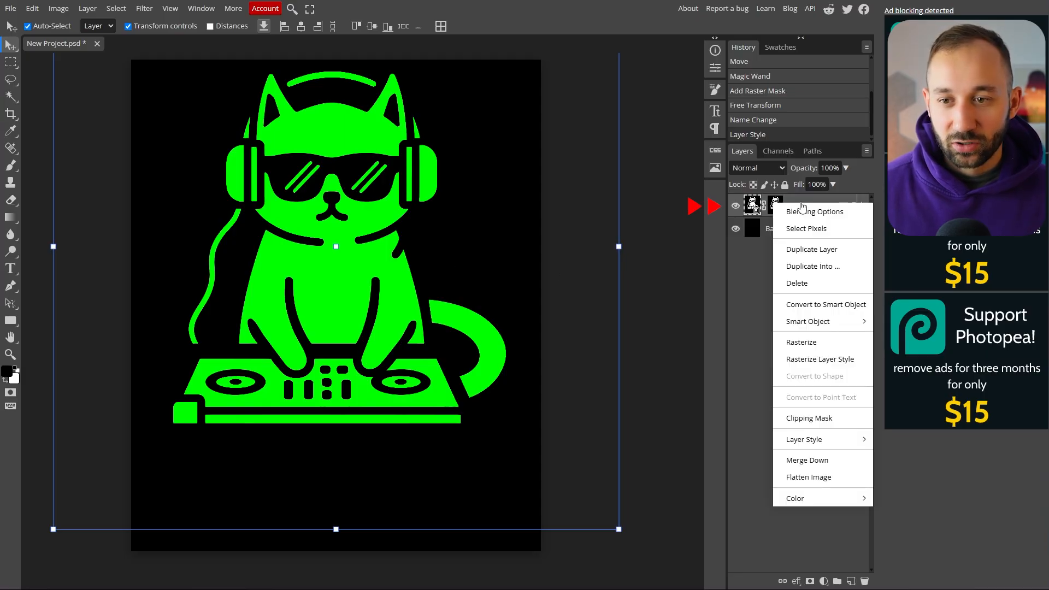
click(823, 256)
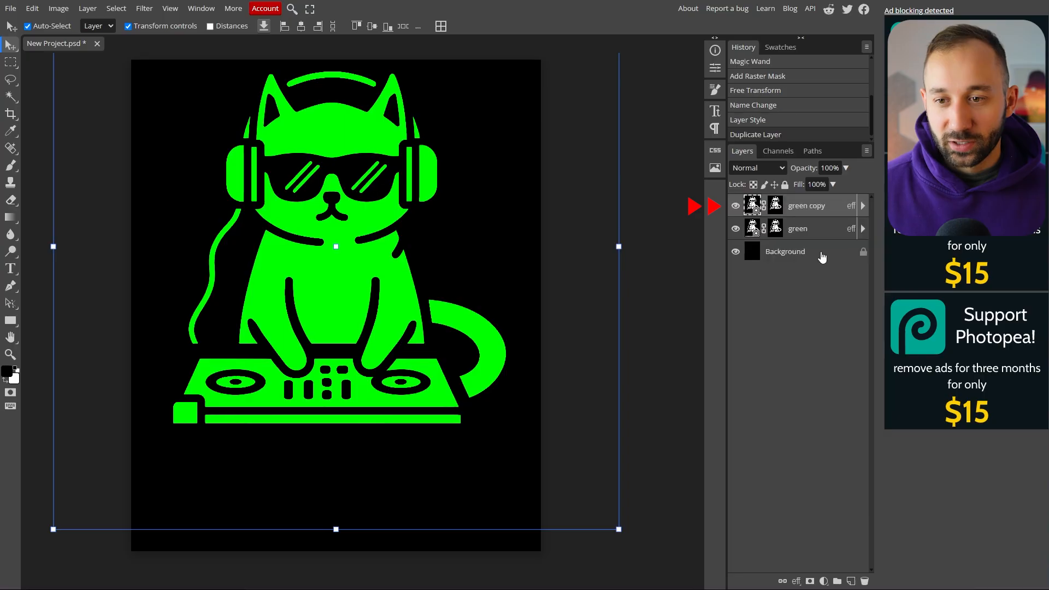
double_click(807, 209)
text(blue)
key(Return)
Step: Change the "blue" layer's Color Overlay to R 0, G 0, B 255
right_click(796, 208)
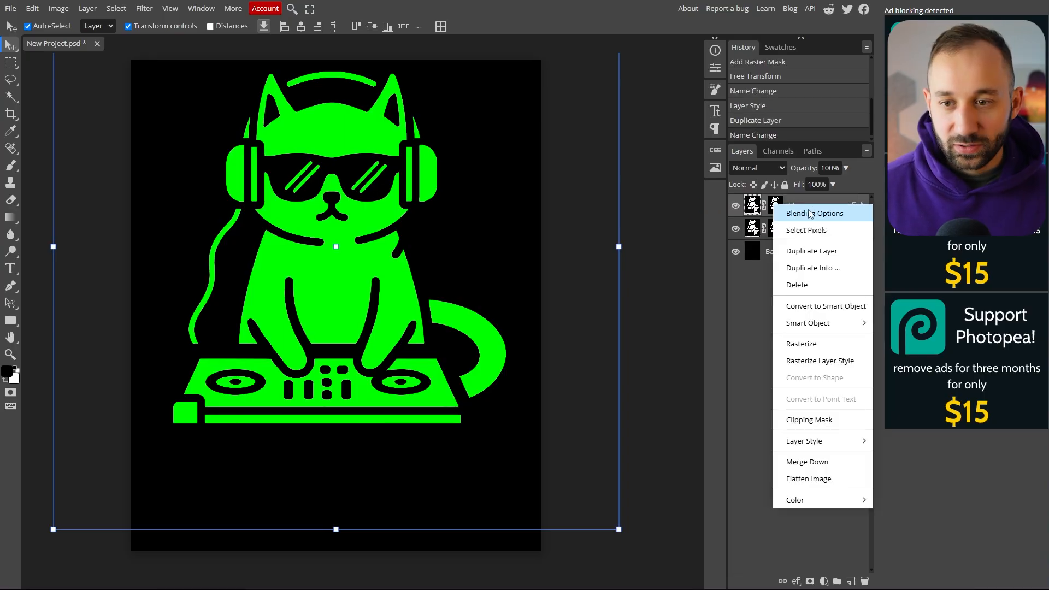
click(811, 214)
click(139, 231)
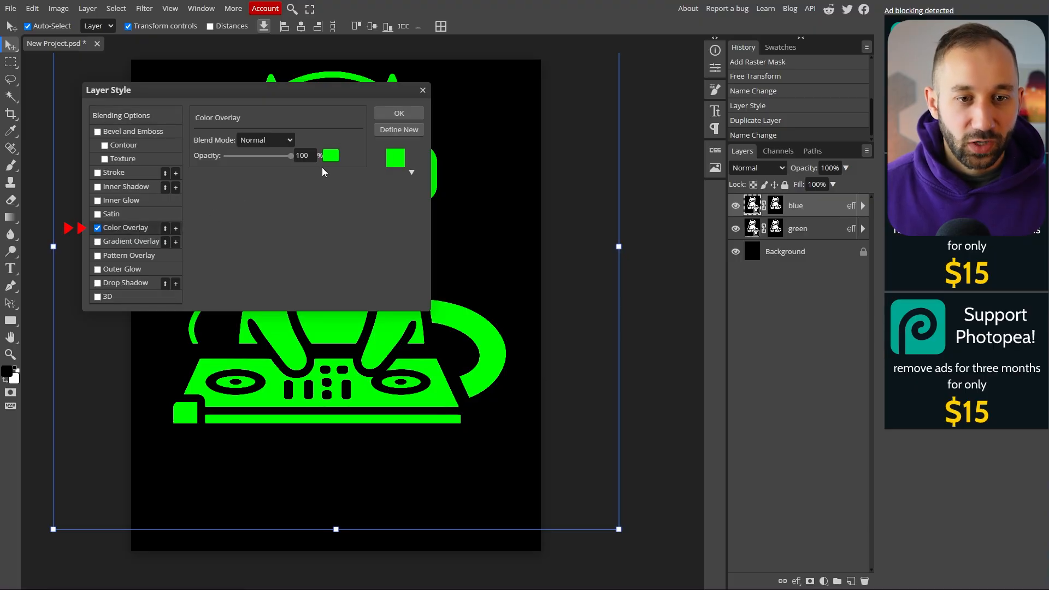
click(330, 155)
double_click(355, 297)
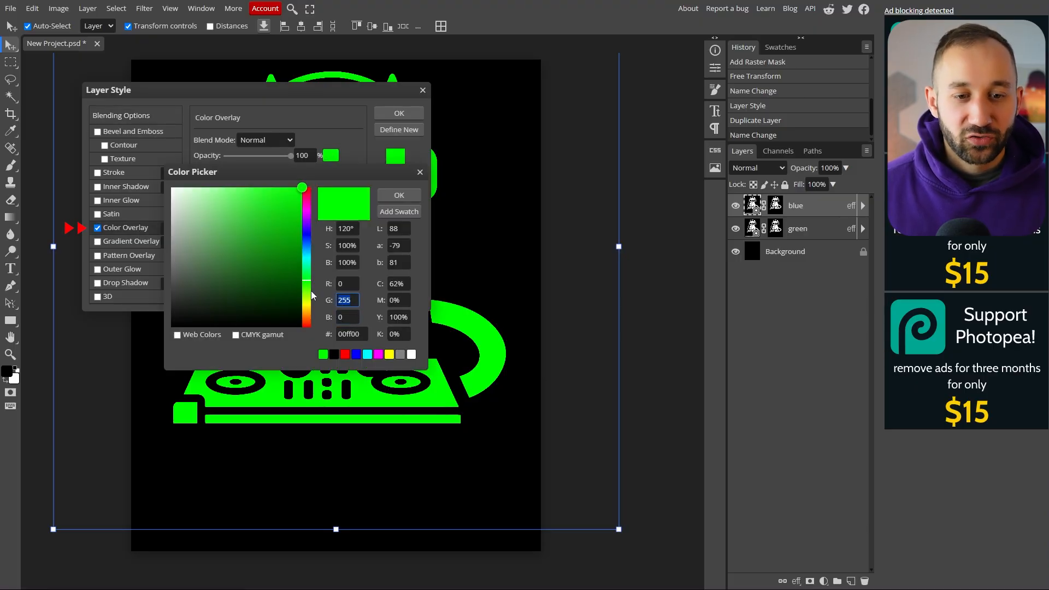
key(BackSpace)
text(0)
key(Tab)
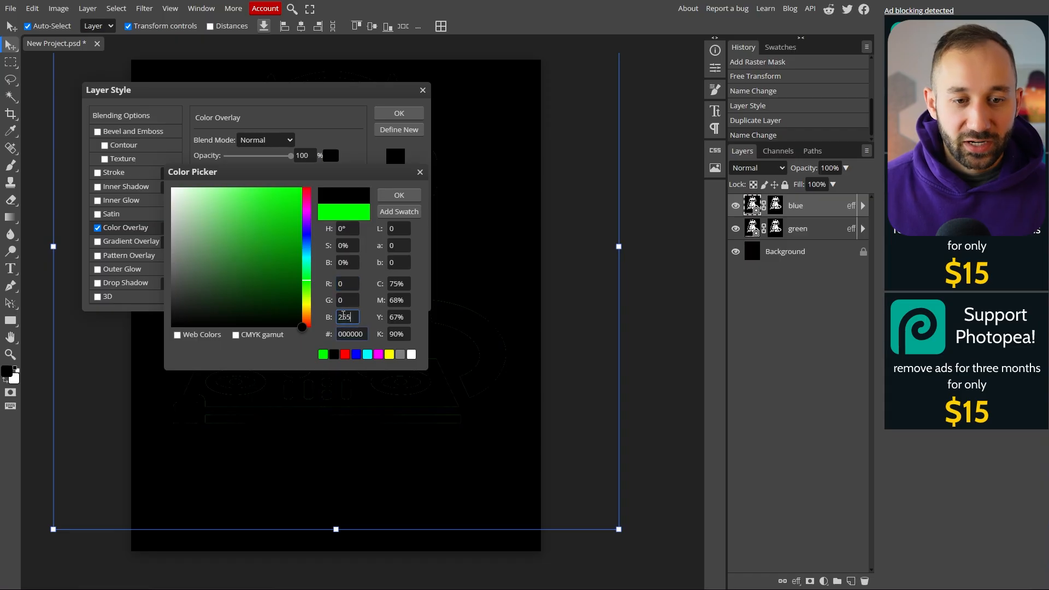
click(399, 195)
click(398, 113)
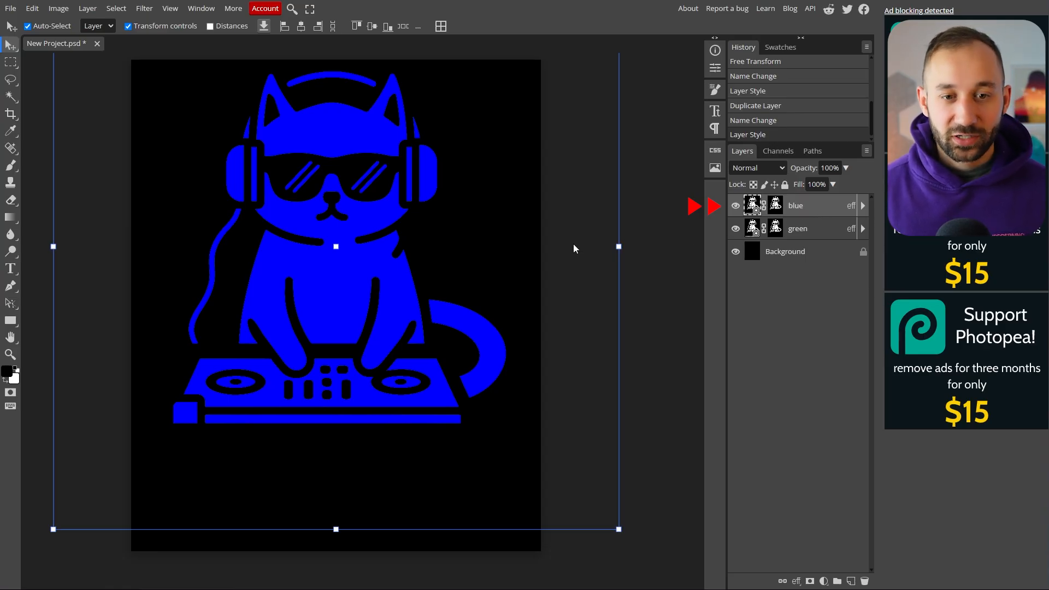
Step: Nudge the "blue" layer a short distance to the left, horizontally offsetting it from the green cat
key(Left)
key(Left)
key(Left)
key(Left)
key(Left)
key(Left)
key(Left)
key(Left)
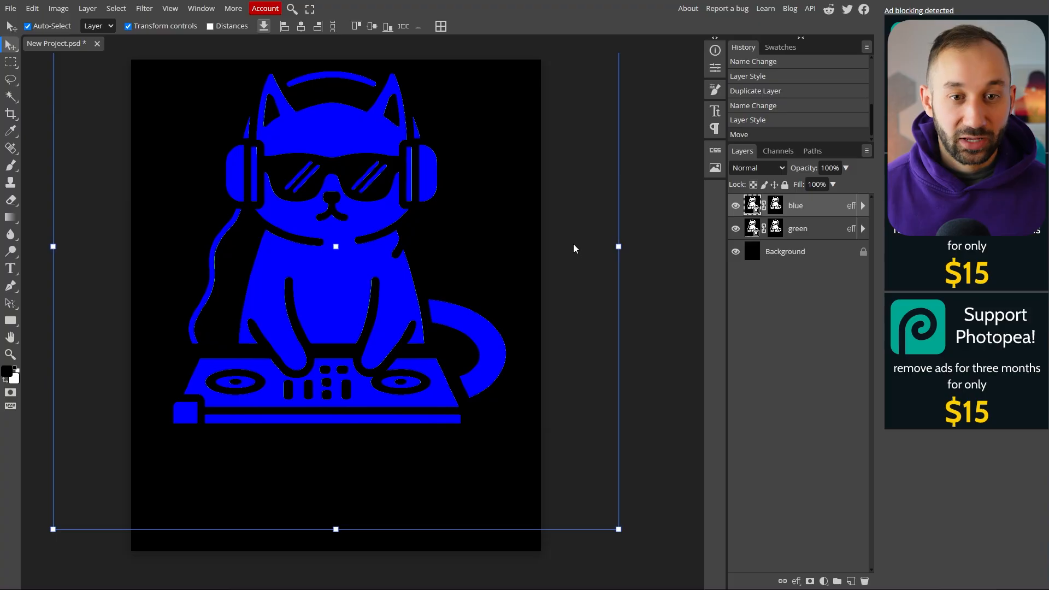
key(Left)
key(Left)
key(Left)
key(Left)
key(Left)
key(Left)
key(Left)
key(Left)
key(Left)
key(Left)
key(Left)
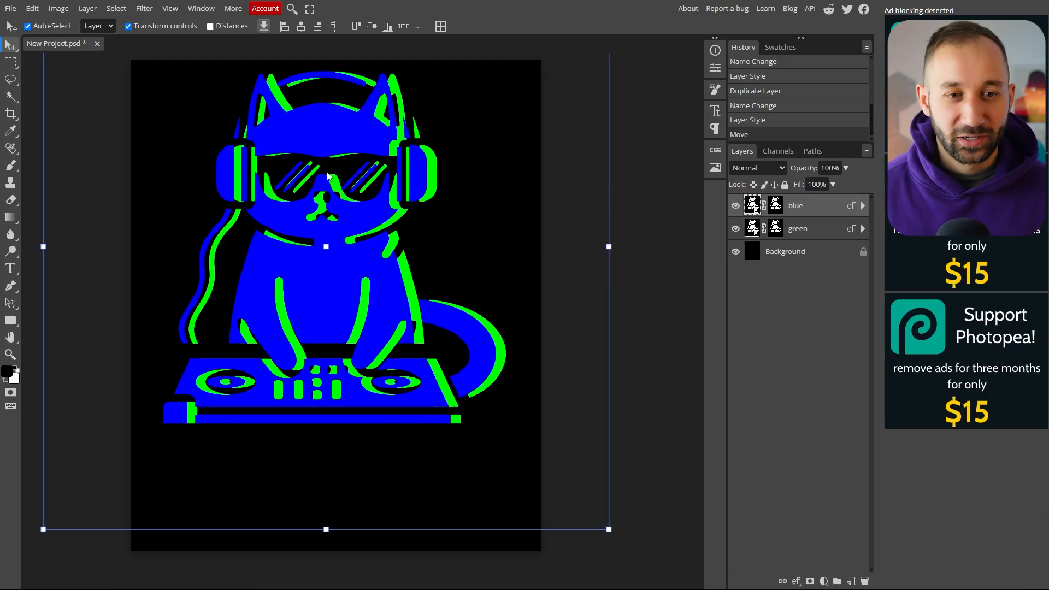
Step: Duplicate the "green" layer, place the copy above the "blue" layer and rename it to "red"
click(819, 228)
right_click(806, 230)
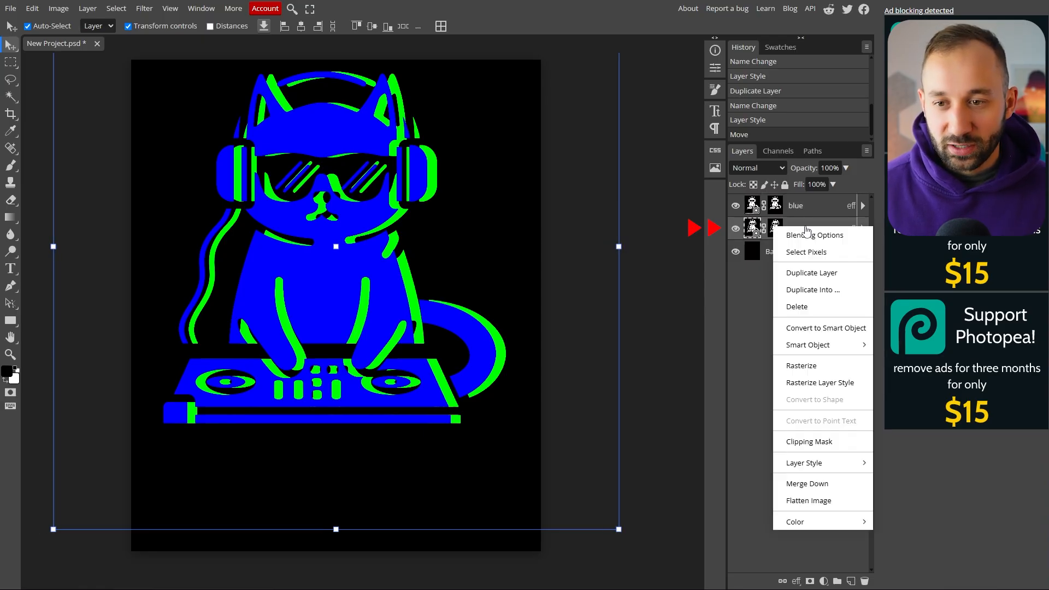
click(820, 267)
drag(810, 230, 809, 200)
double_click(802, 207)
text(red)
key(Return)
Step: Change the "red" layer's Color Overlay to R 255, G 0, B 0
right_click(772, 202)
click(781, 206)
click(121, 227)
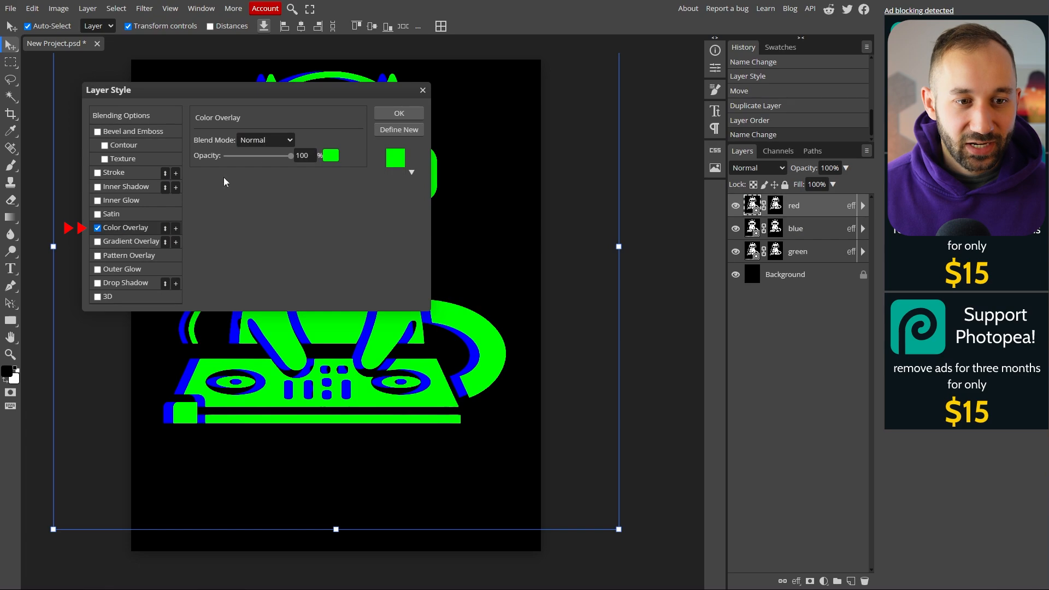
click(331, 155)
key(BackSpace)
mouse_move(354, 299)
mouse_down()
mouse_move(327, 300)
mouse_move(320, 285)
mouse_up()
text(255)
click(404, 195)
click(408, 116)
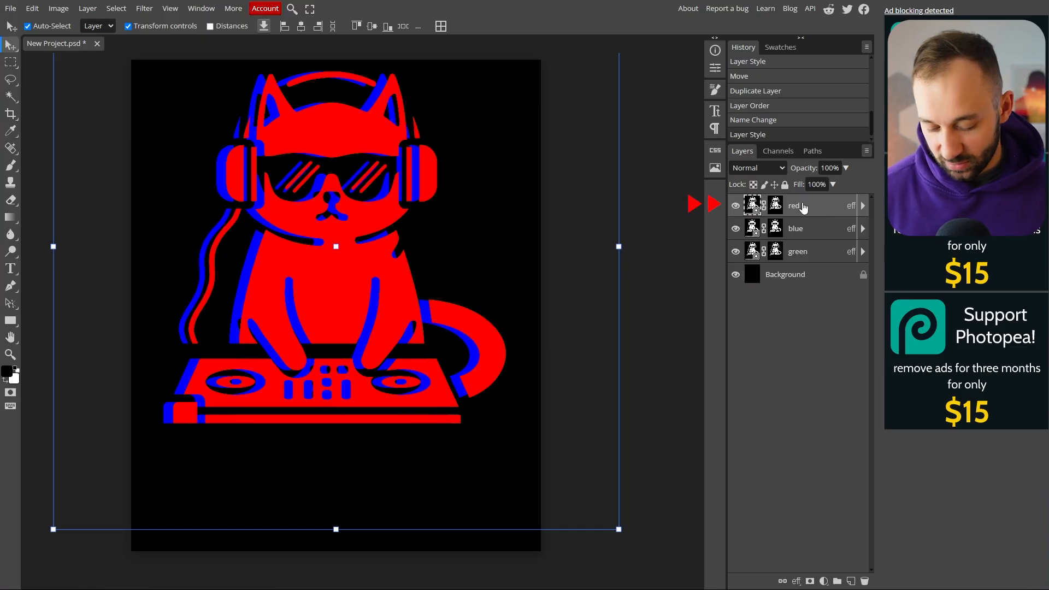
Step: Nudge the "red" layer to the right, offsetting it from the green cat by about as much as the blue one
key(Right)
key(Right)
key(Right)
key(Right)
key(Right)
key(Right)
key(Right)
key(Right)
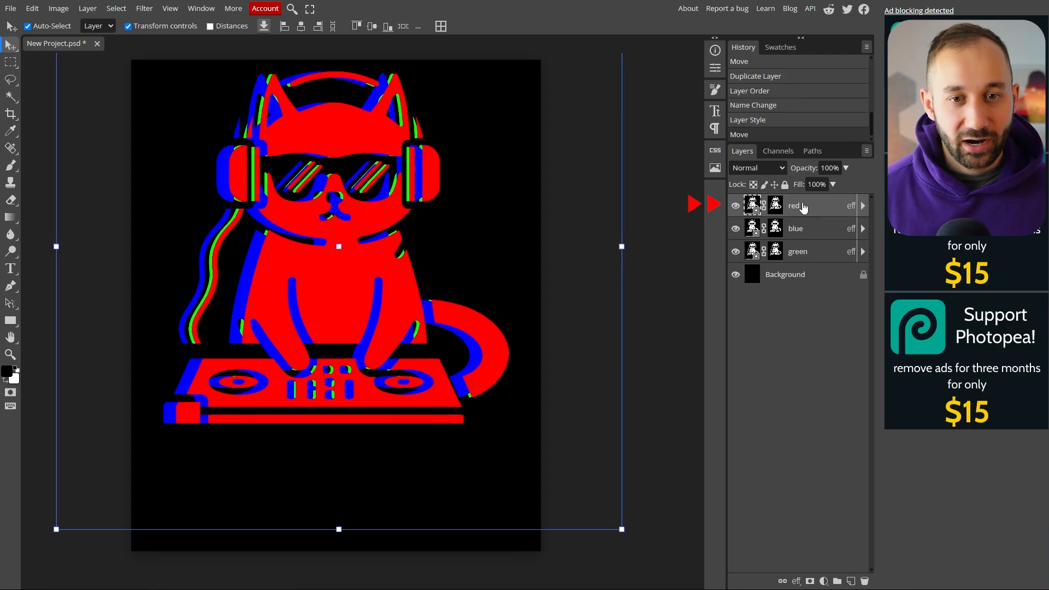
key(Right)
key(Right)
key(Right)
key(Right)
key(Right)
key(Right)
key(Right)
key(Right)
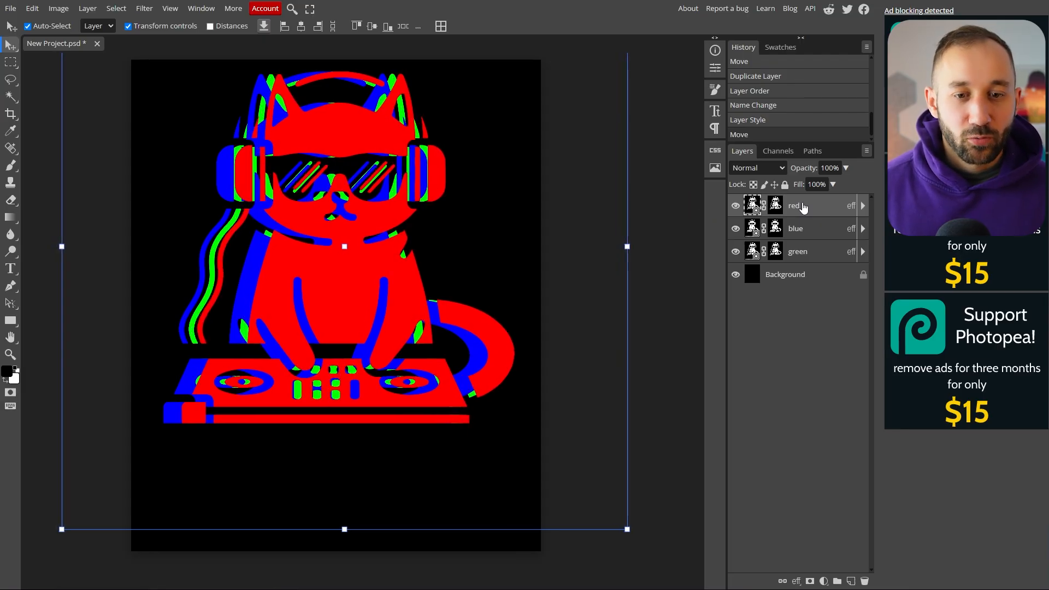
key(Right)
key(Right)
key(Right)
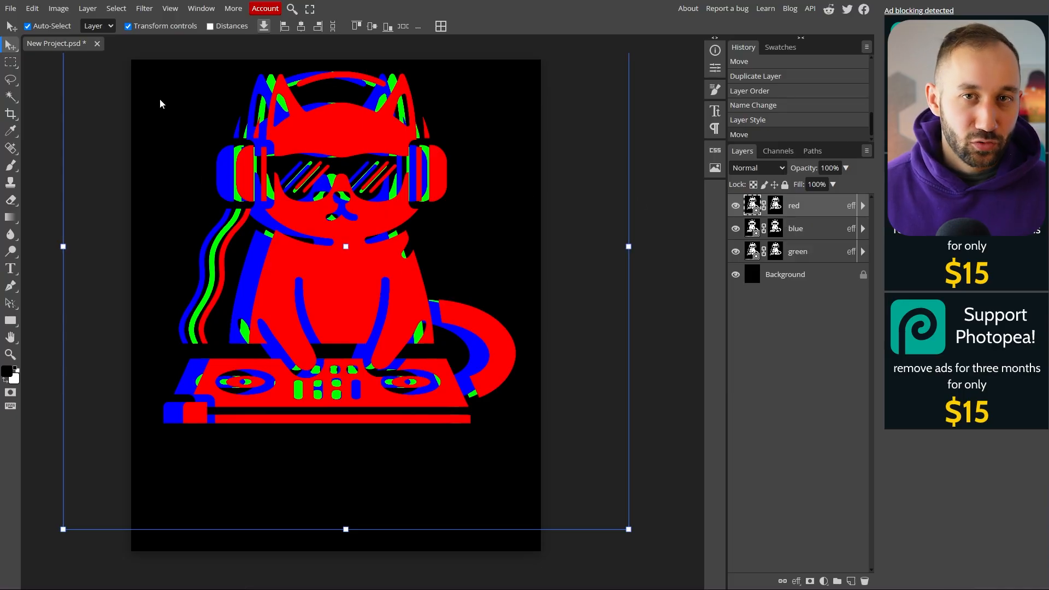
Step: Try the Screen blend mode on the red, blue and green layers together, and return them to Normal
shift+click(810, 253)
click(756, 170)
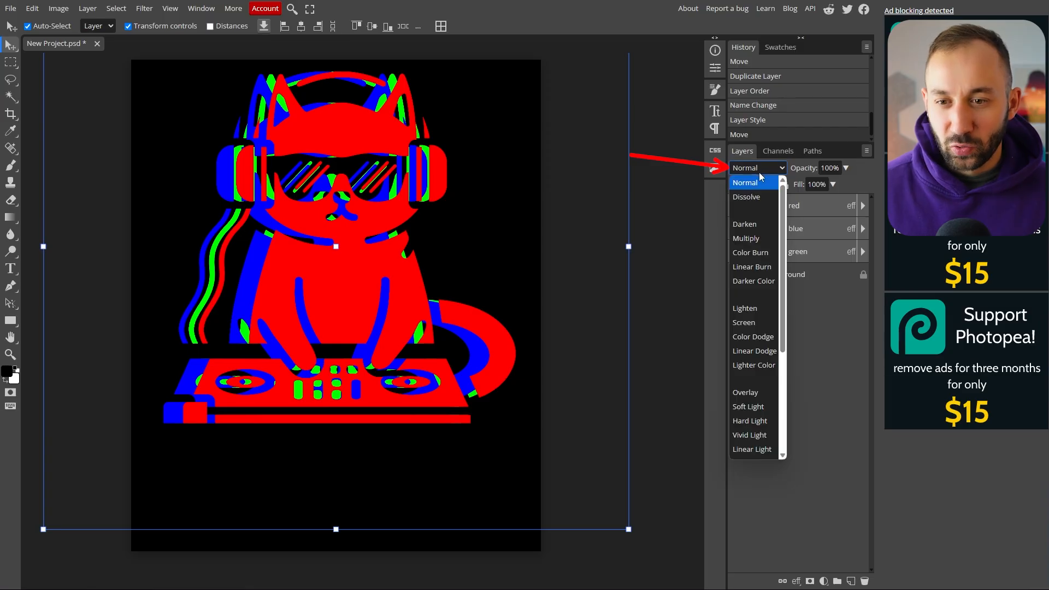
click(767, 322)
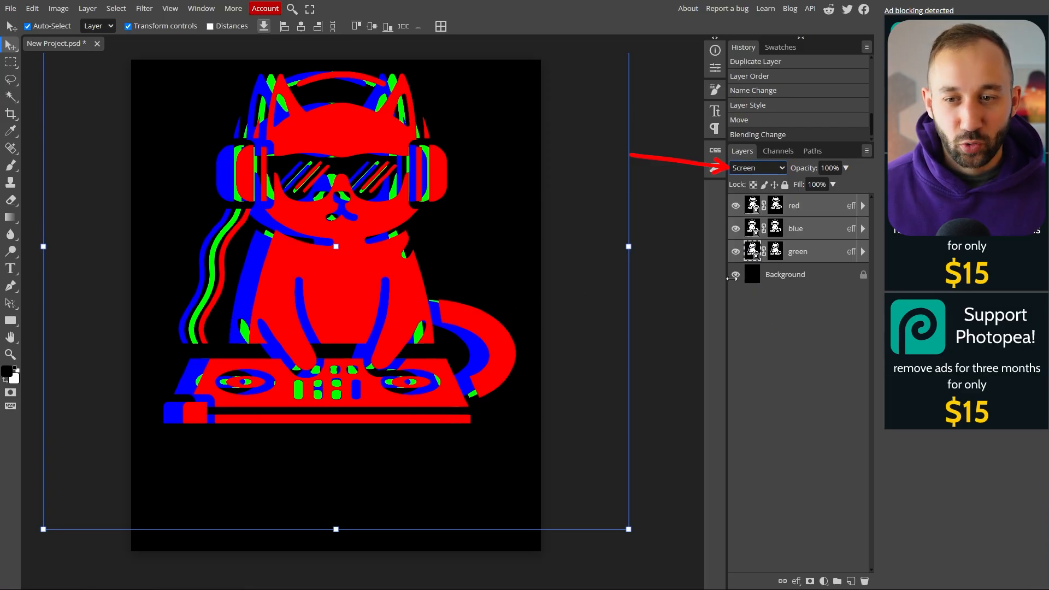
click(766, 168)
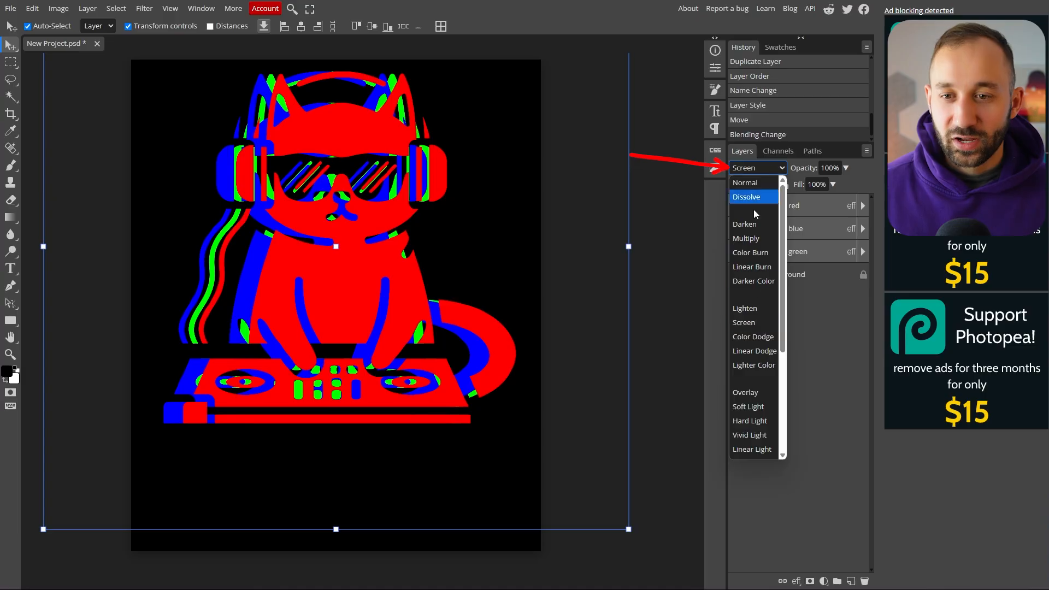
click(746, 183)
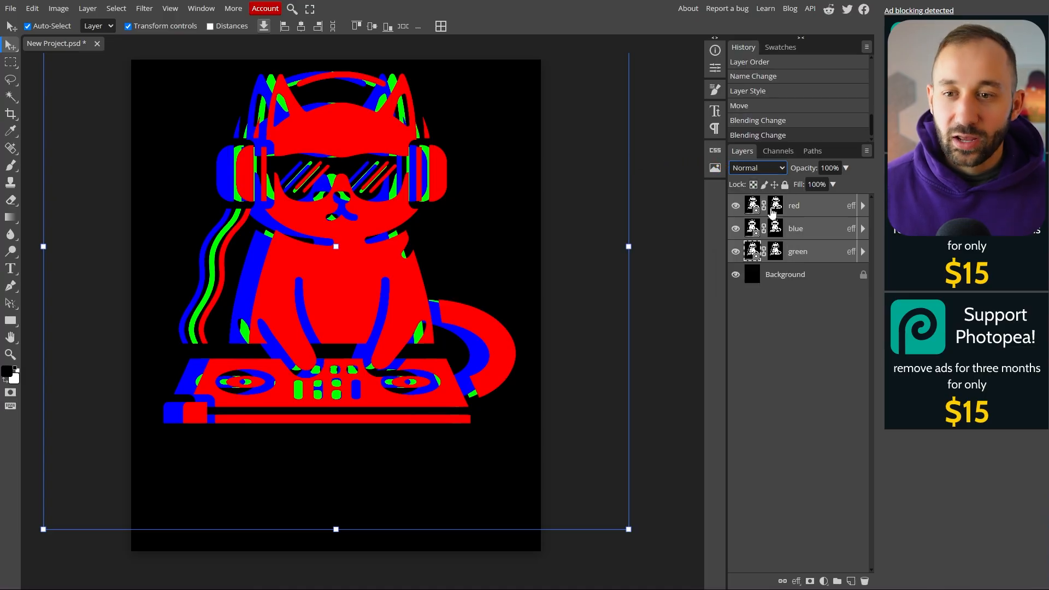
Step: Convert the red, blue and green layers individually to smart objects
click(794, 208)
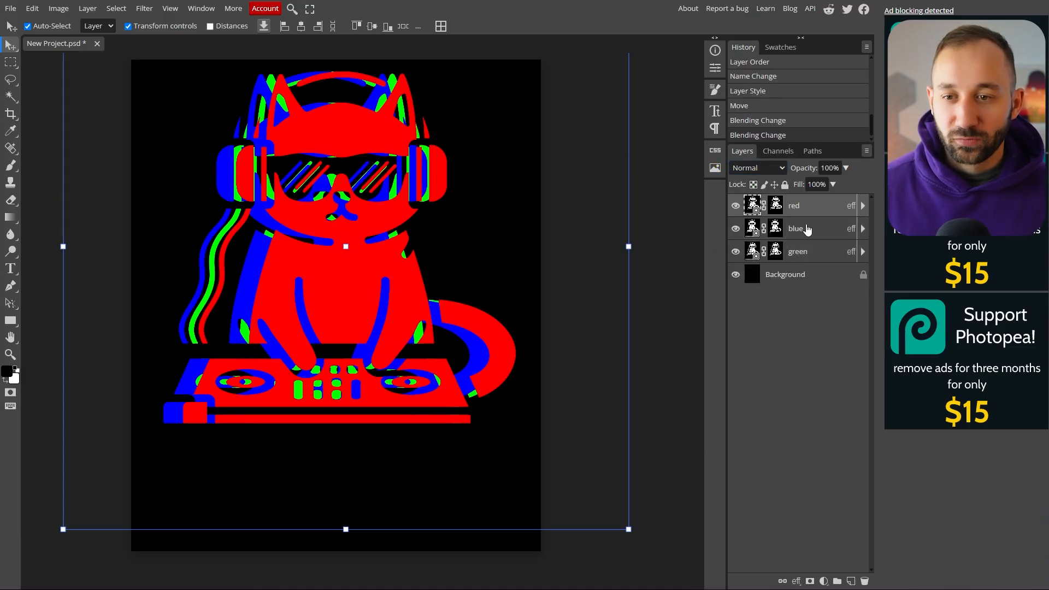
click(808, 230)
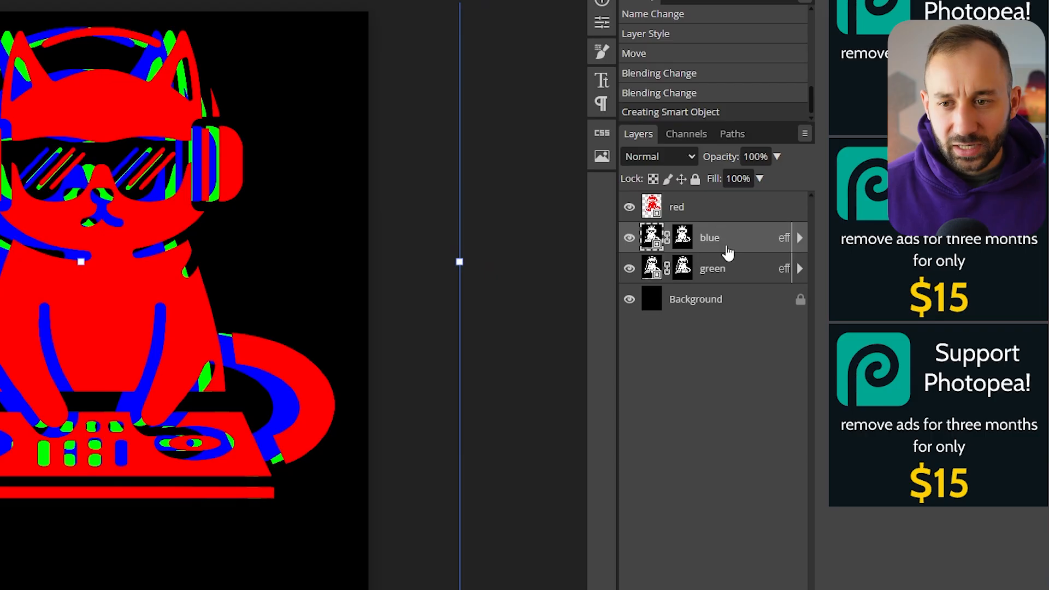
right_click(726, 250)
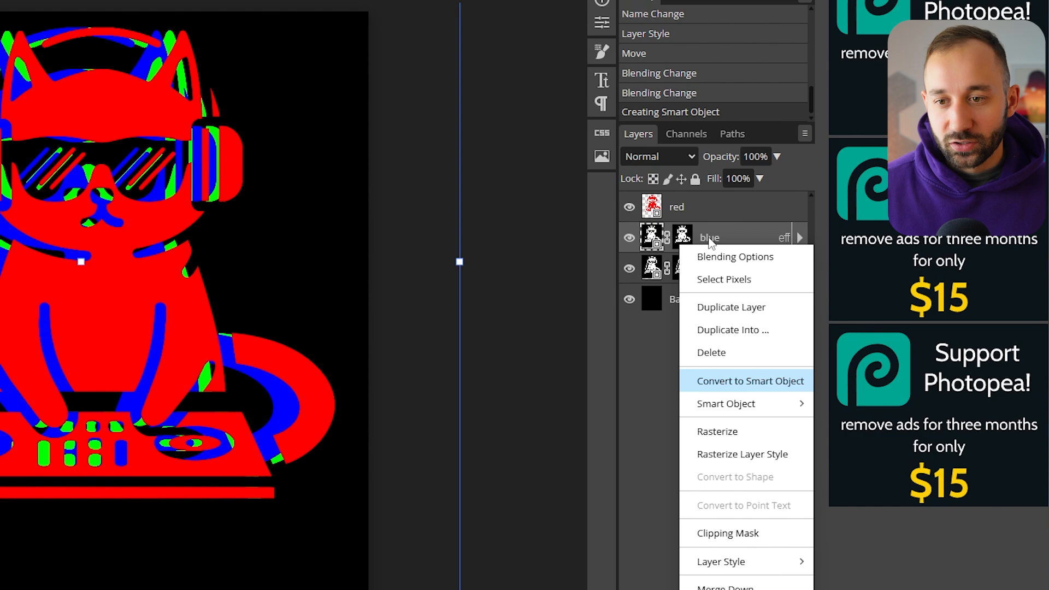
right_click(677, 268)
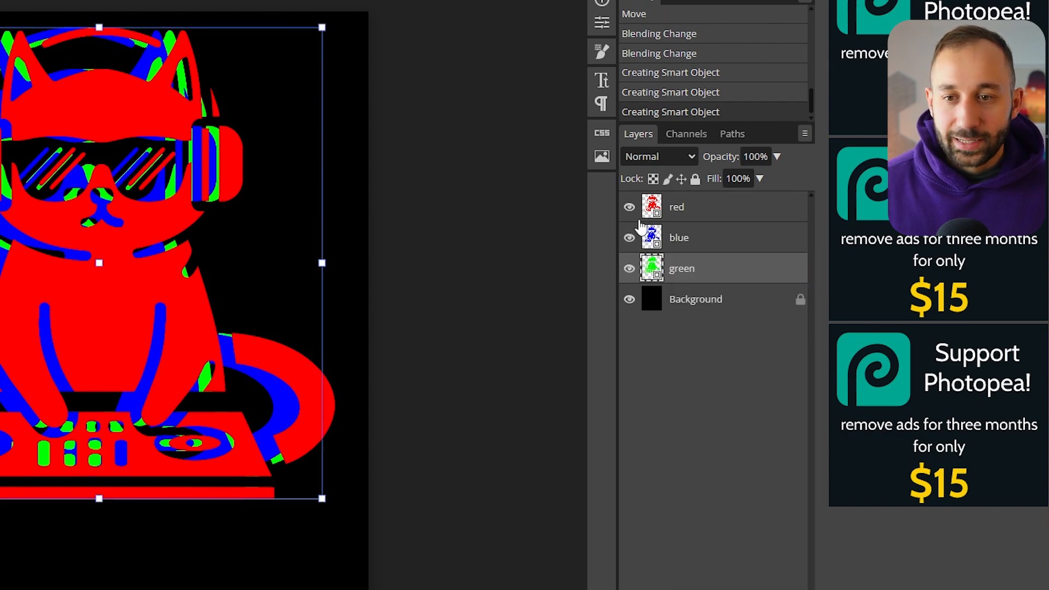
Step: Set the red, blue and green smart object layers to the Screen blend mode together, and shift them slightly to the right
click(673, 207)
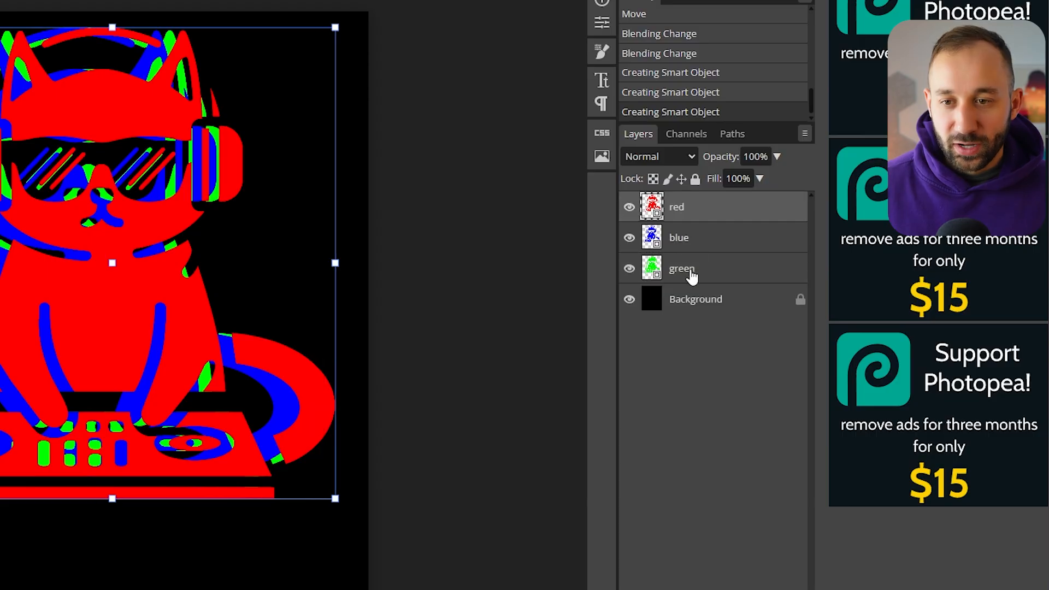
click(696, 275)
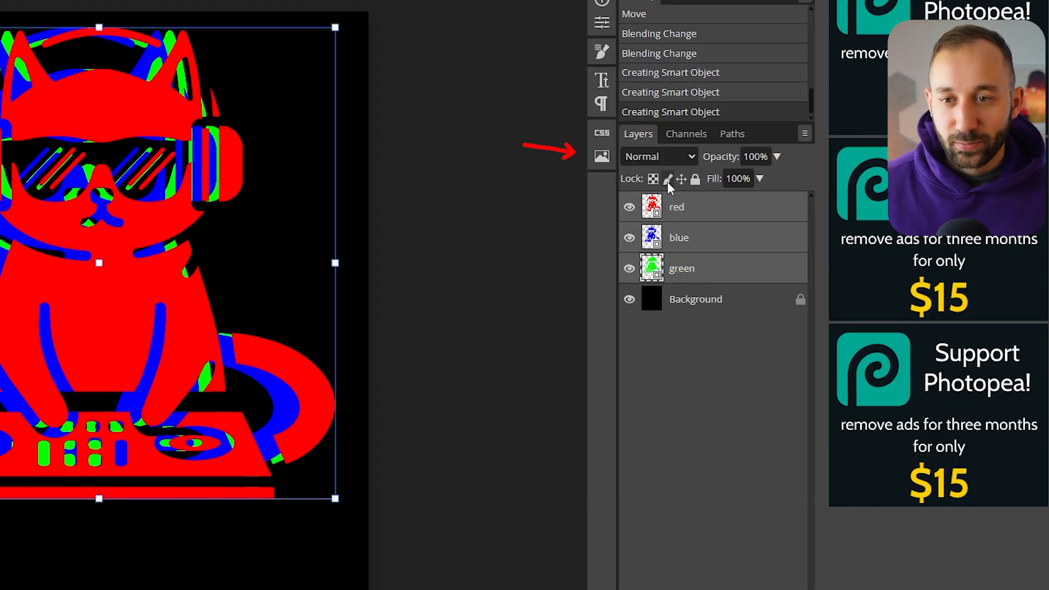
click(657, 156)
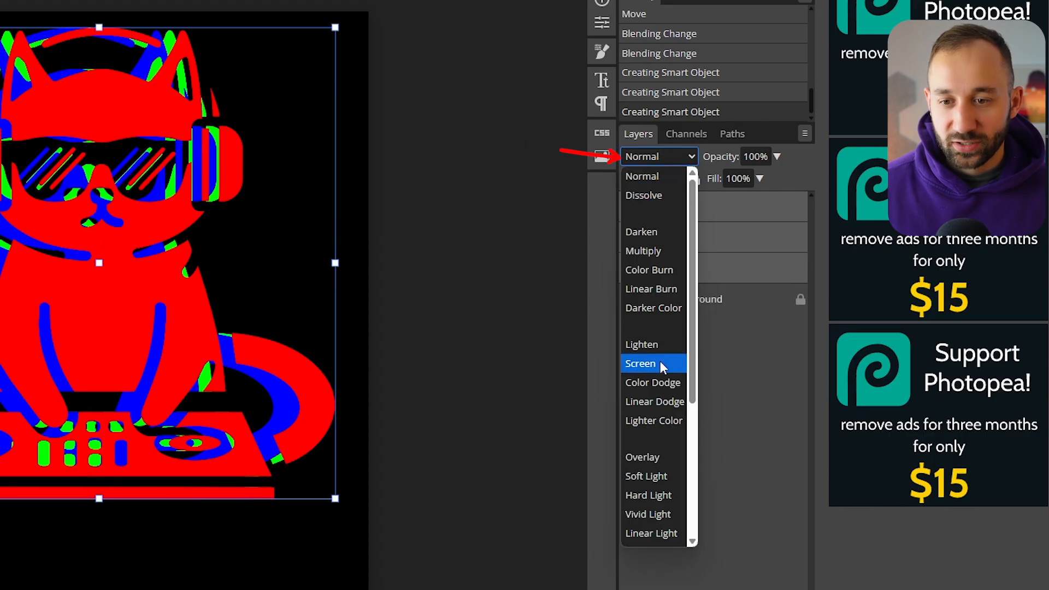
click(660, 362)
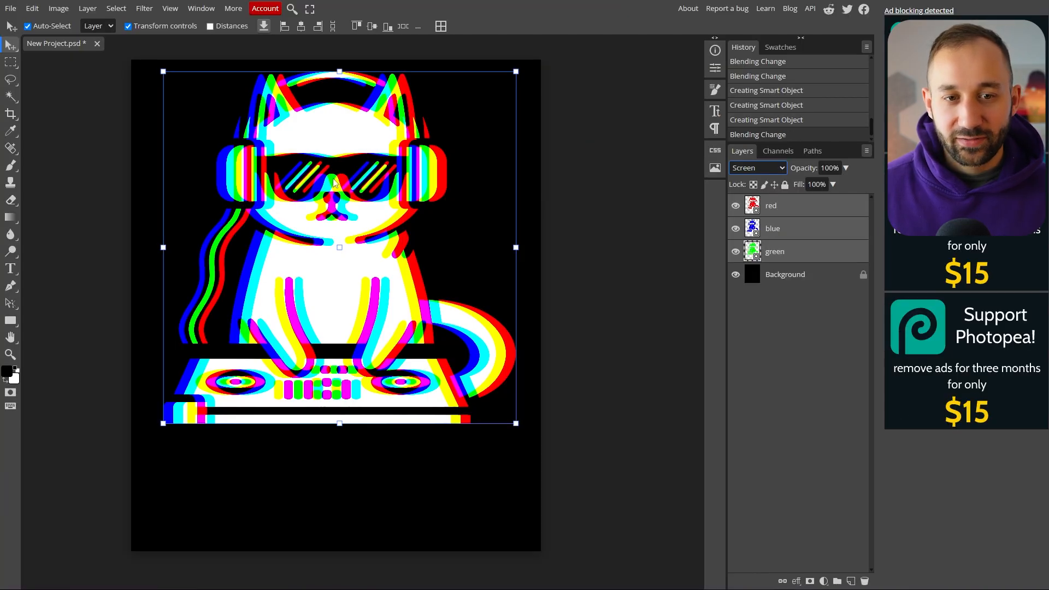
drag(334, 182, 337, 181)
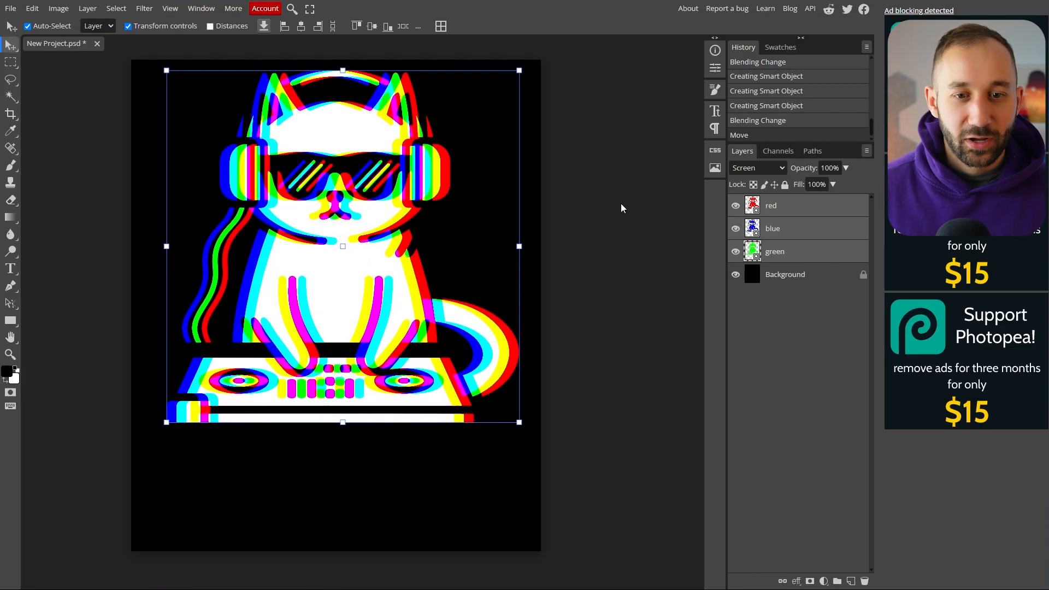
click(566, 212)
Step: Examine the blended colors and transparent areas of the cat with the Background layer temporarily hidden, and show that layer again
scroll(567, 212, down, 6)
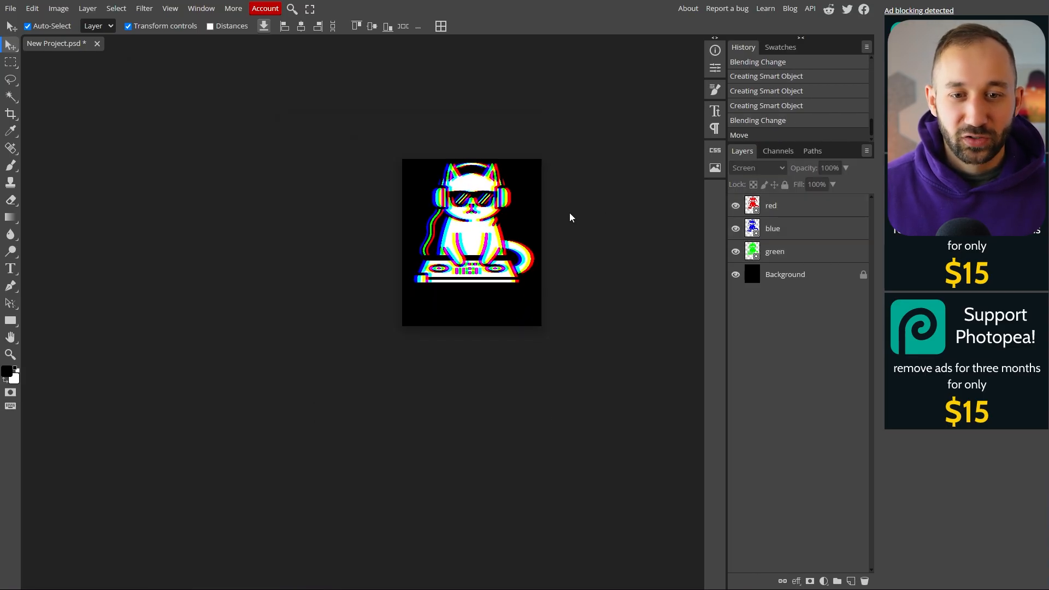
scroll(567, 209, up, 5)
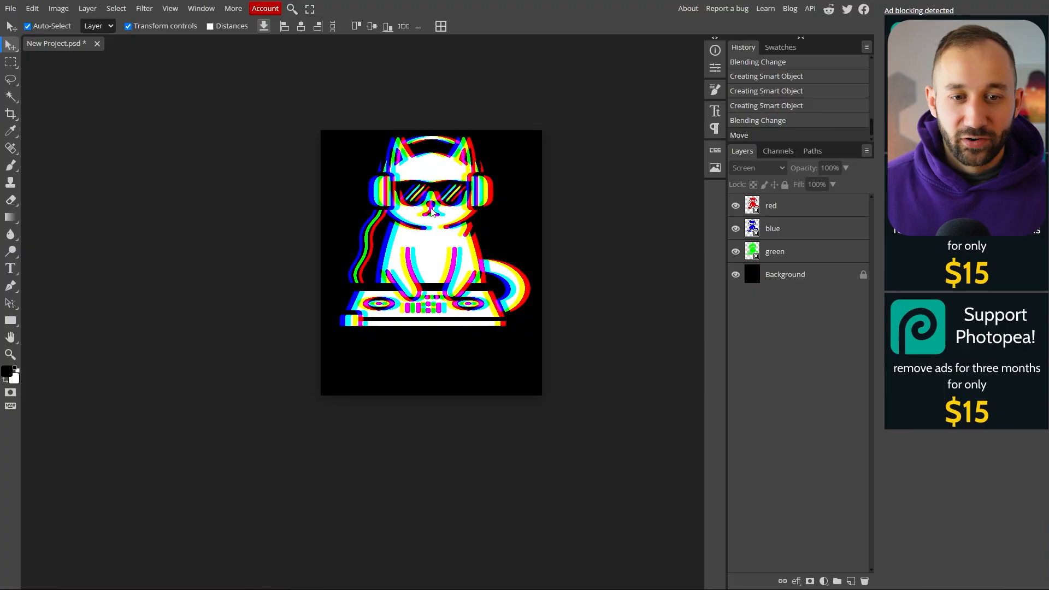
scroll(395, 206, up, 10)
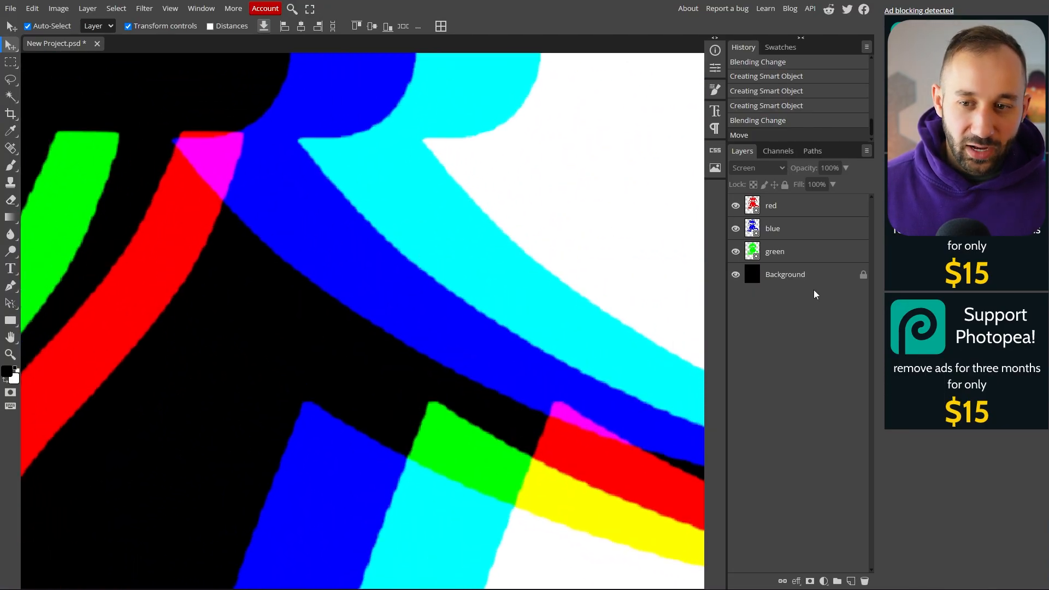
click(735, 275)
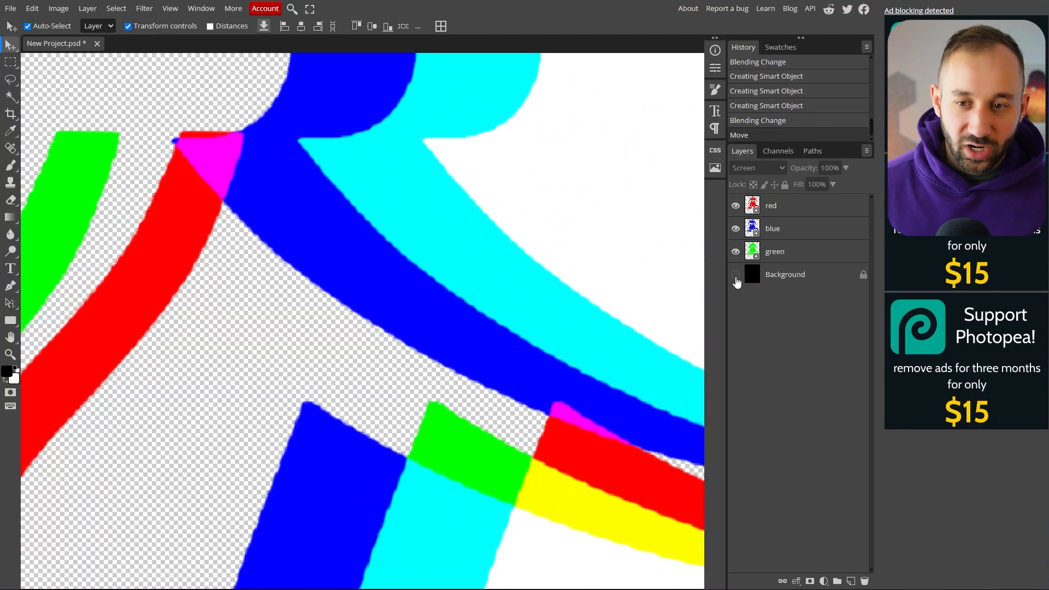
mouse_move(596, 498)
mouse_down()
mouse_move(533, 257)
mouse_move(257, 211)
mouse_up()
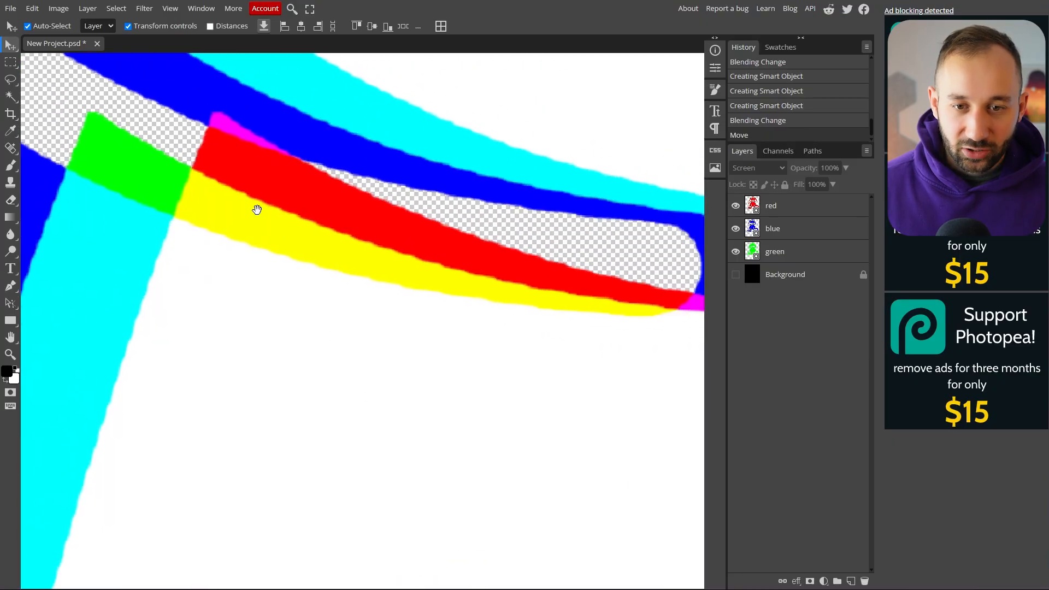
drag(520, 300, 290, 277)
scroll(435, 346, down, 8)
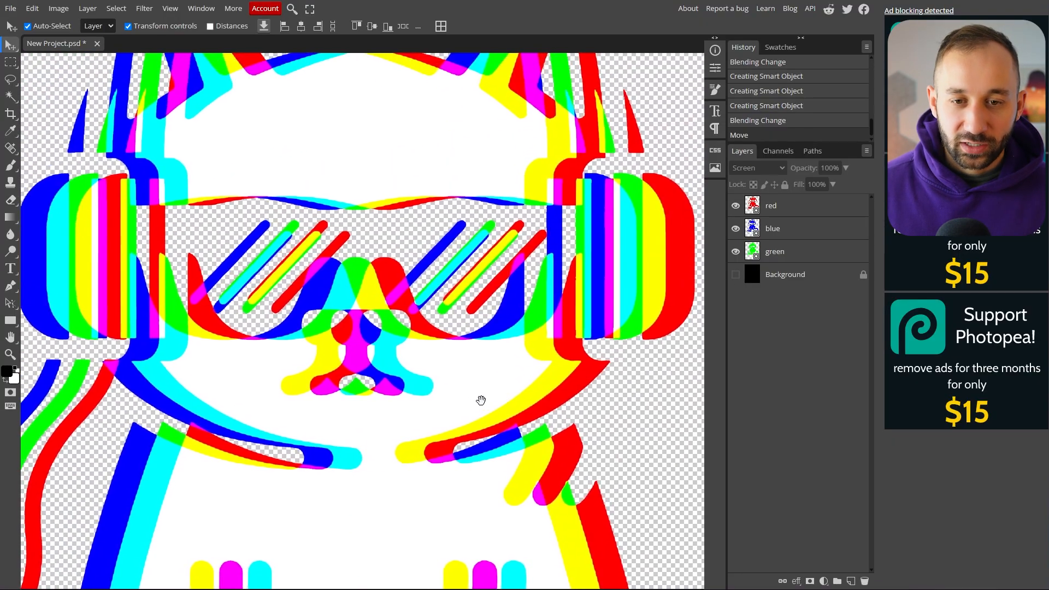
scroll(481, 400, down, 2)
drag(565, 463, 517, 326)
scroll(518, 329, down, 2)
drag(534, 279, 506, 272)
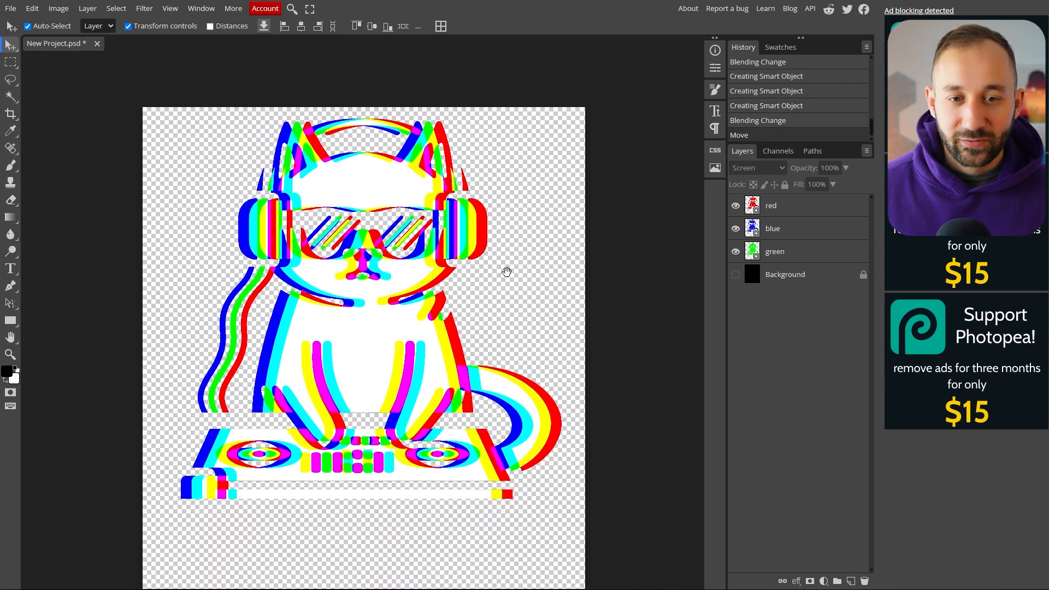
click(736, 280)
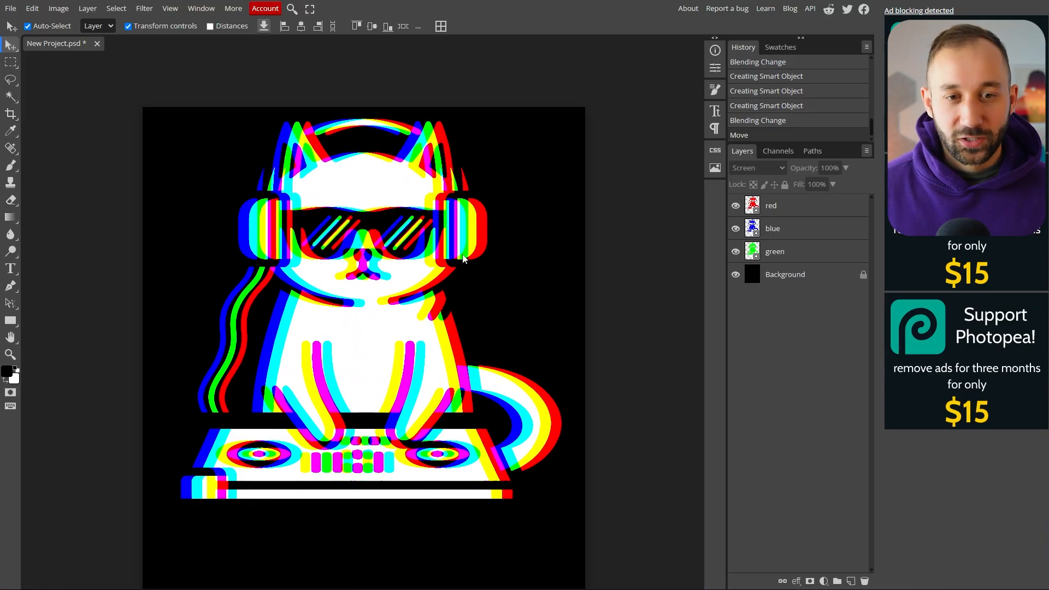
Step: Try nudging the "red" layer left until it lines up with the green cat
click(785, 215)
key(shift+Left)
key(Left)
key(Left)
key(Left)
key(Left)
key(Left)
key(Left)
key(Left)
key(Left)
key(Left)
key(Left)
key(Left)
key(Left)
key(Left)
key(Left)
key(Left)
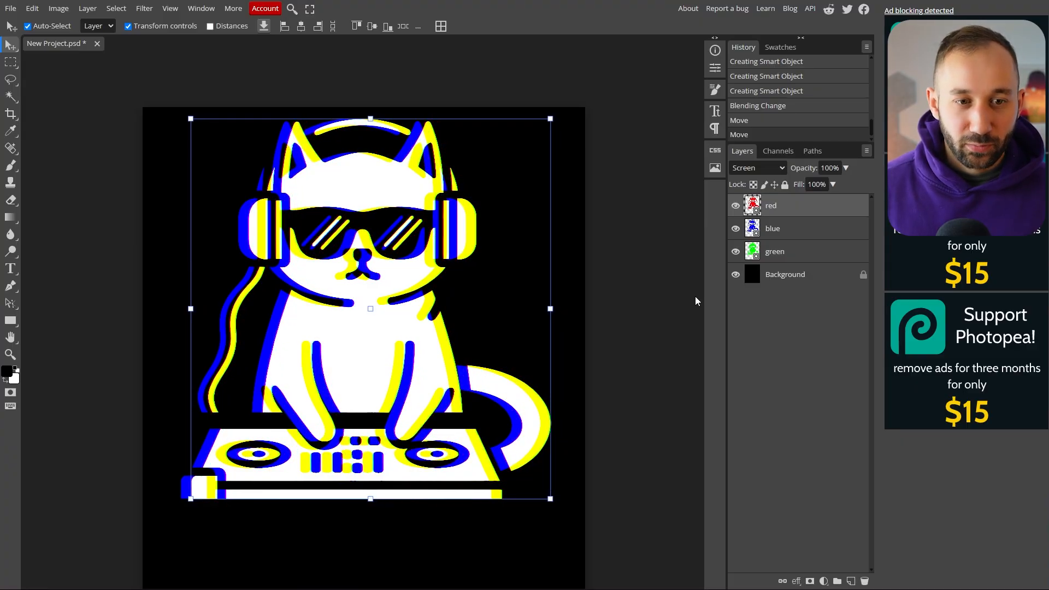
Step: Try nudging the "red" layer back to the right, leaving a smaller offset from the green cat
key(Right)
key(Right)
key(Right)
key(Right)
key(Right)
key(Right)
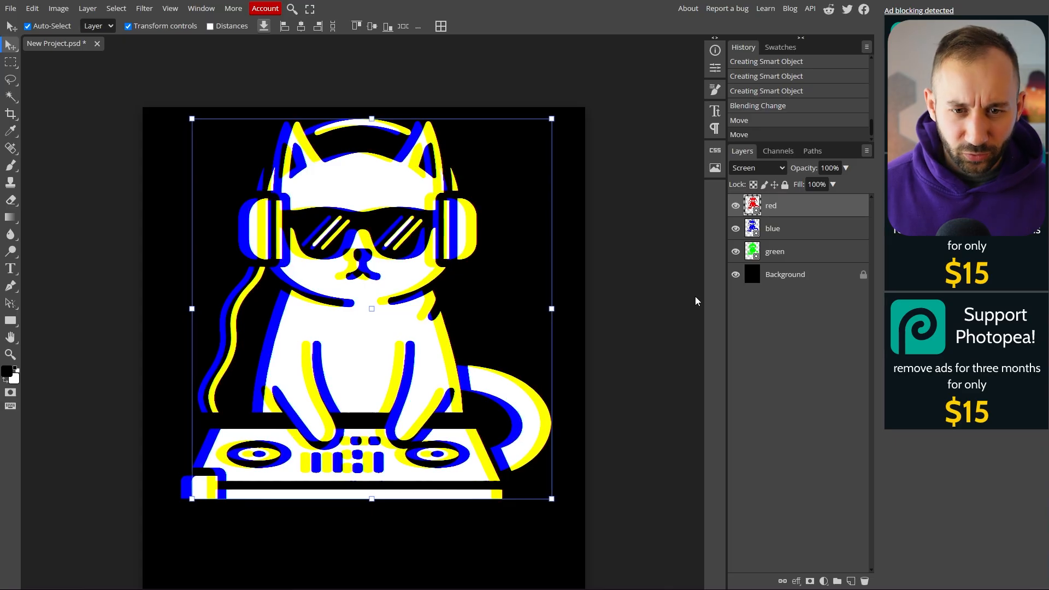
key(Right)
key(Right)
key(Right)
key(Right)
key(Right)
key(Right)
key(Right)
key(Right)
key(Right)
key(Right)
Step: Try nudging the "blue" layer right, past the green cat and slightly beyond the red one
click(793, 233)
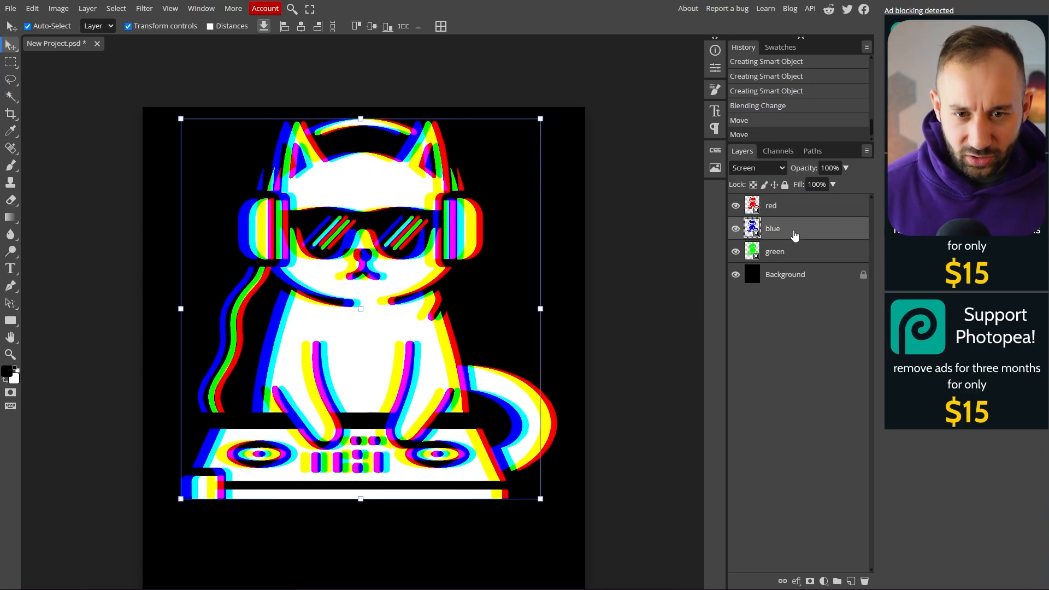
key(Right)
key(Right)
key(Right)
key(Right)
key(Right)
key(Right)
key(Right)
key(Right)
key(Right)
key(Right)
key(Right)
key(Right)
key(Right)
key(Right)
key(Right)
key(Right)
key(Right)
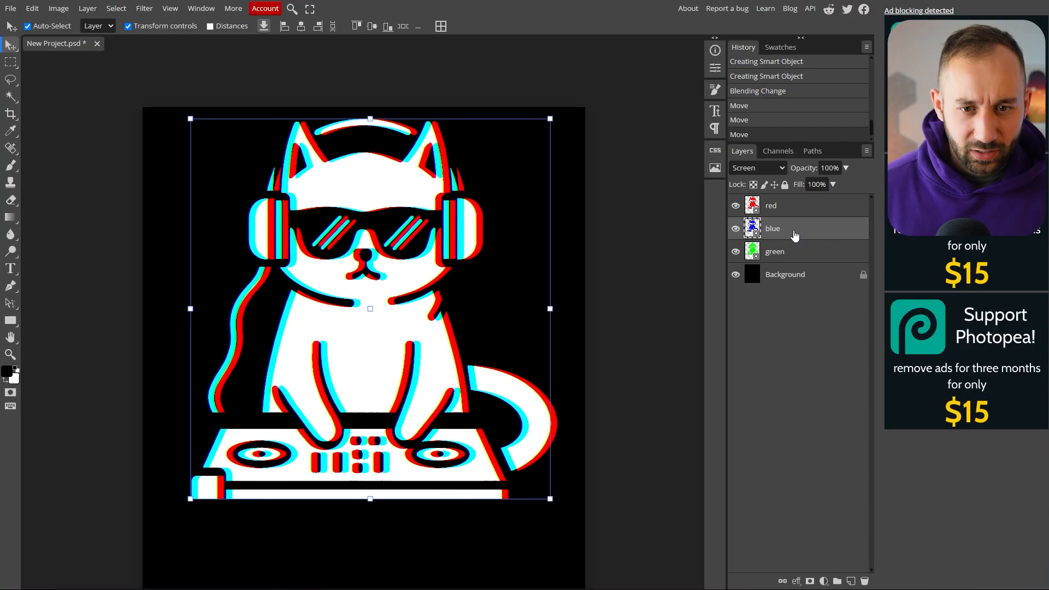
key(Right)
key(Right)
key(Right)
key(Right)
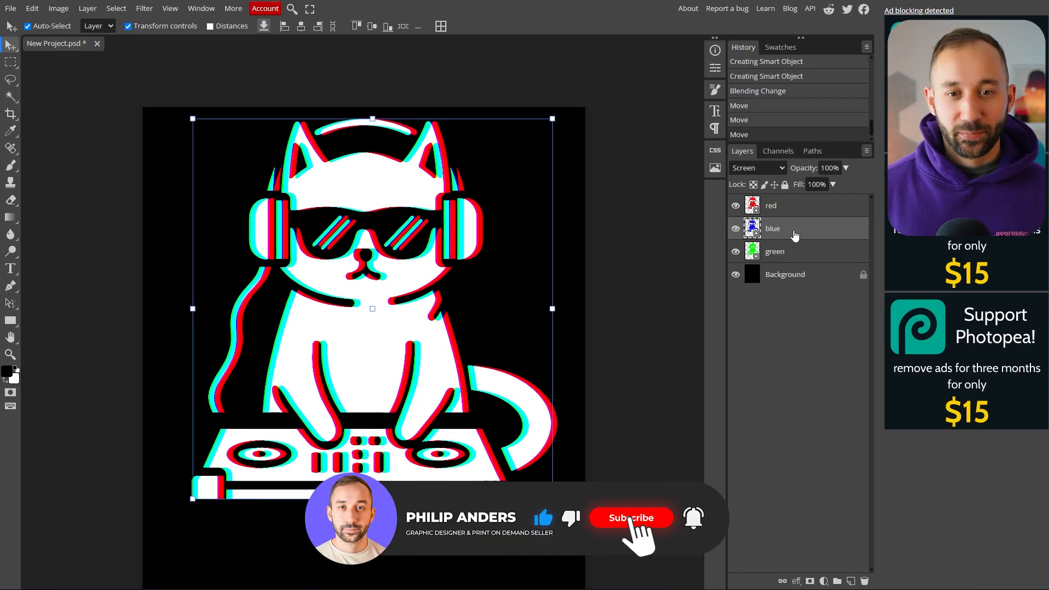
key(Right)
key(Right)
key(Right)
key(Right)
key(Right)
key(Right)
key(Right)
key(Right)
key(Right)
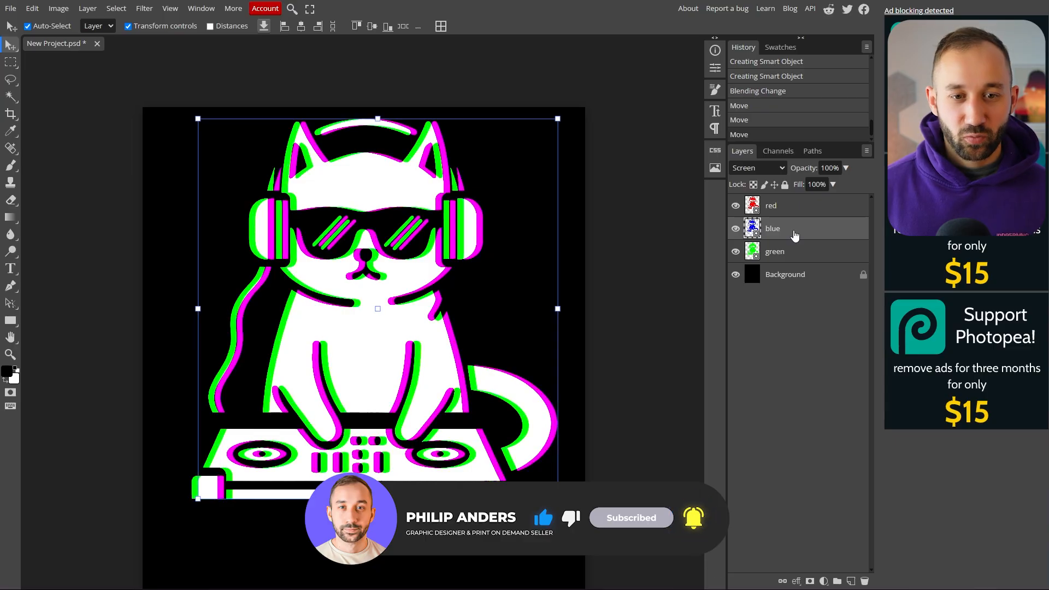
key(Right)
key(Right)
key(Right)
key(Right)
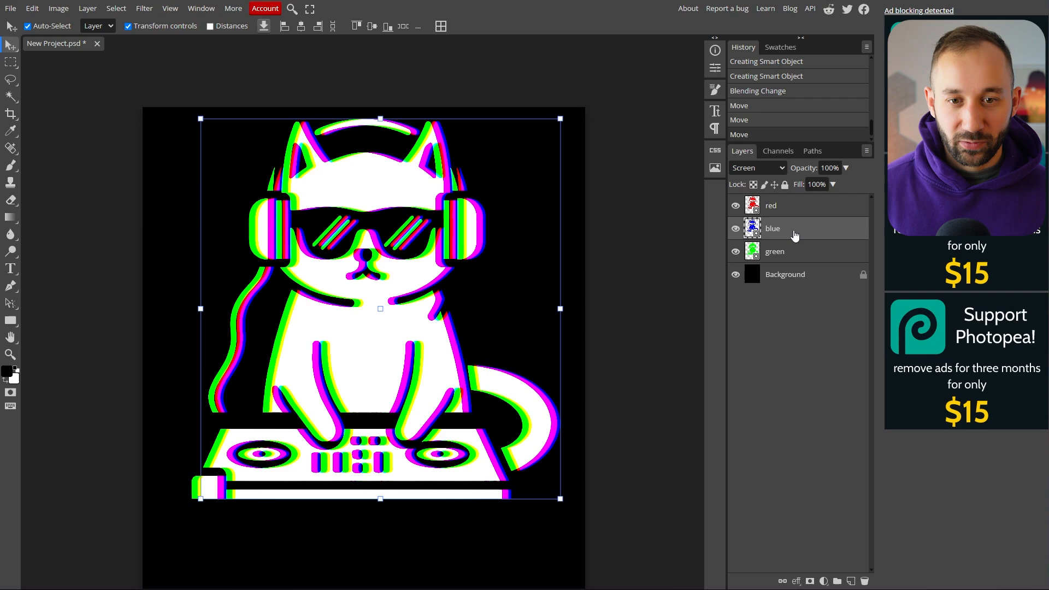
Step: Try nudging the "blue" layer back left until it sits clearly to the left of the green cat
key(Left)
key(Left)
key(Left)
key(Left)
key(Left)
key(Left)
key(Left)
key(Left)
key(Left)
key(Left)
key(Left)
key(Left)
key(Left)
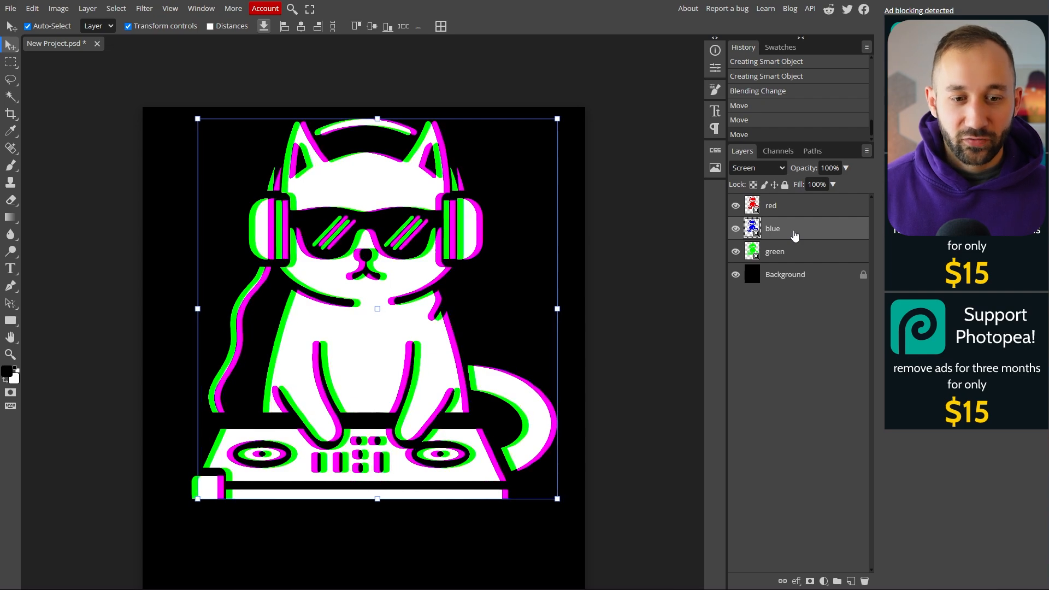
key(Left)
key(Left)
key(Left)
key(Left)
key(Left)
key(Left)
key(Left)
key(Left)
key(Left)
key(Left)
key(Left)
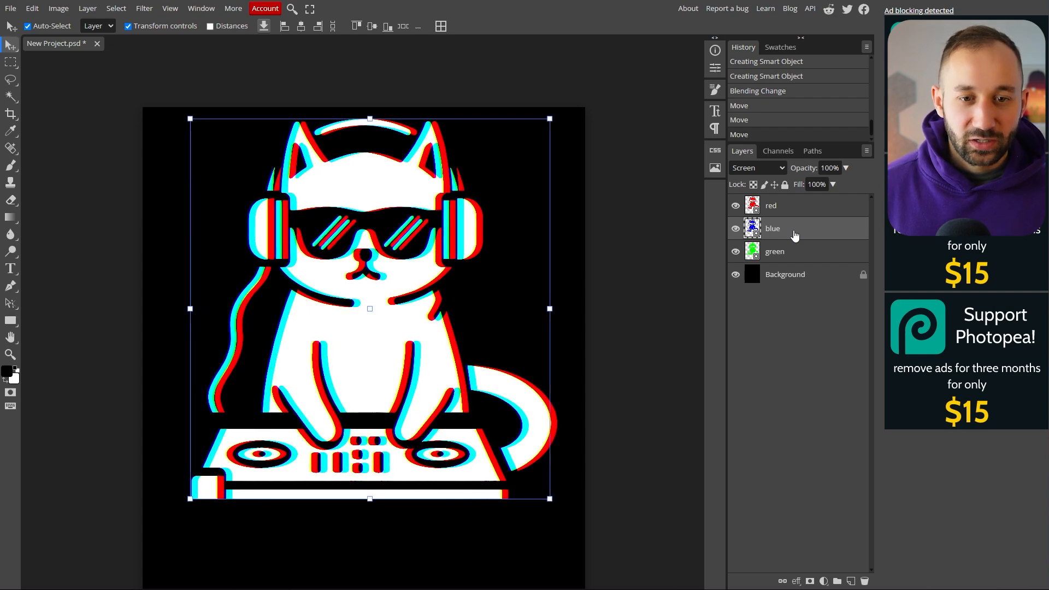
key(Left)
key(Left)
key(Left)
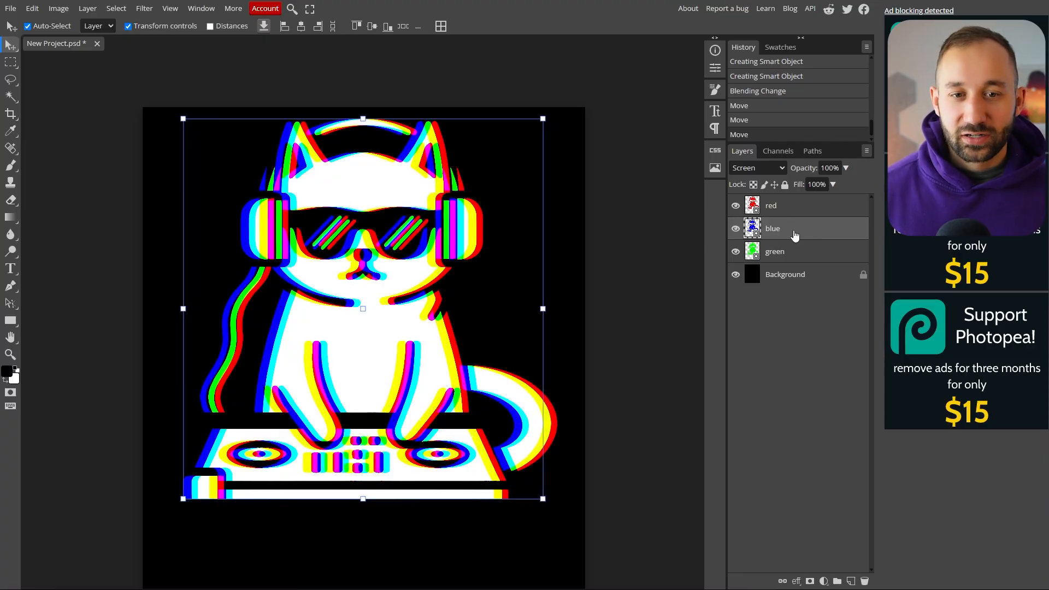
Step: Try offsetting the "blue" layer slightly upward and a little further left, and deselect it
key(Up)
key(Up)
key(Up)
key(Up)
key(Up)
key(Up)
key(Up)
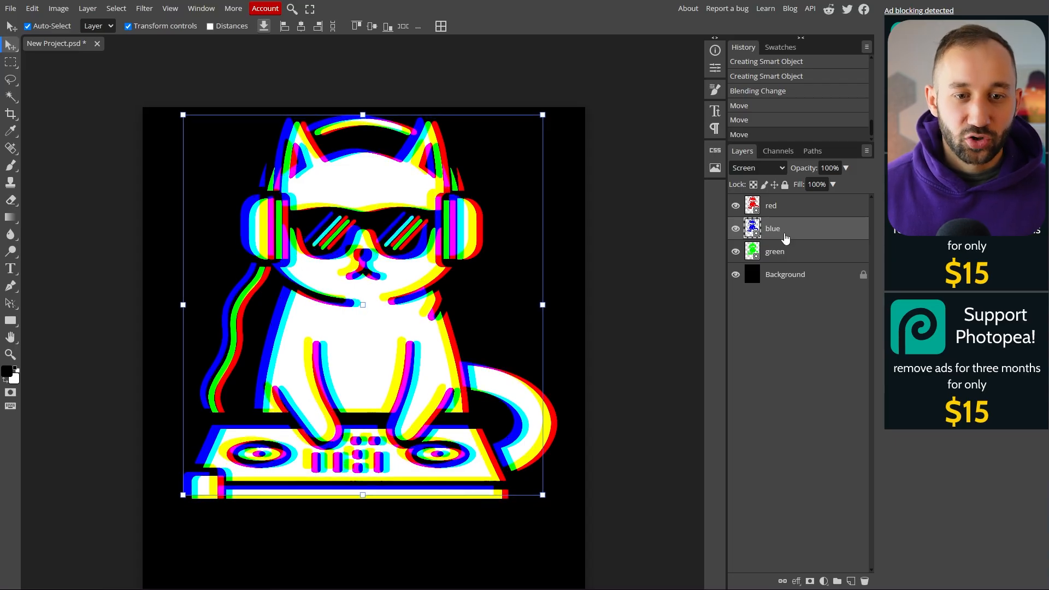
key(Left)
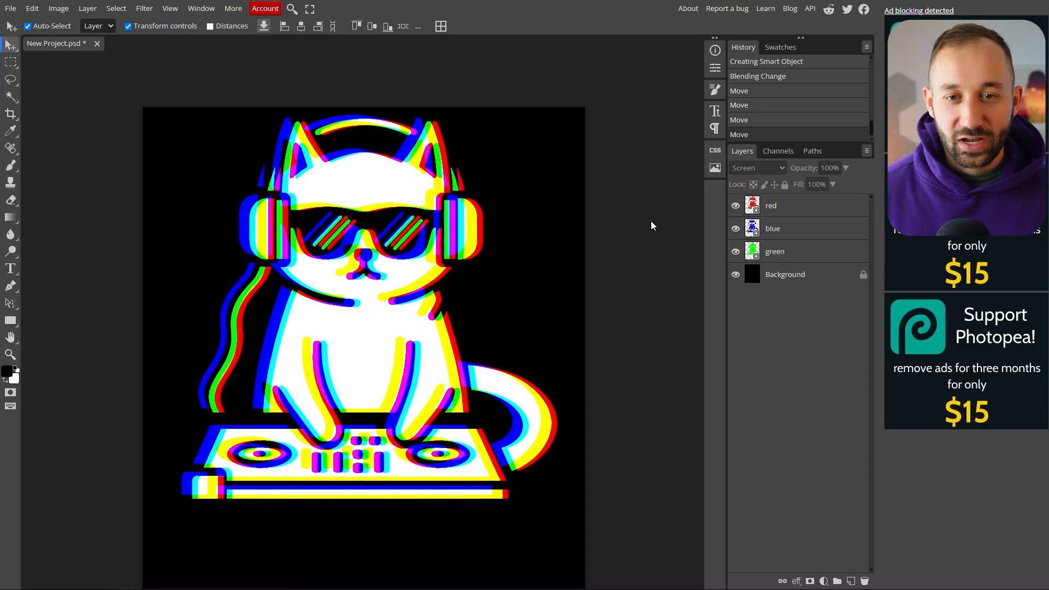
Step: Undo the individual test moves of the red and blue layers
key(ctrl+z)
key(ctrl+z)
key(ctrl+z)
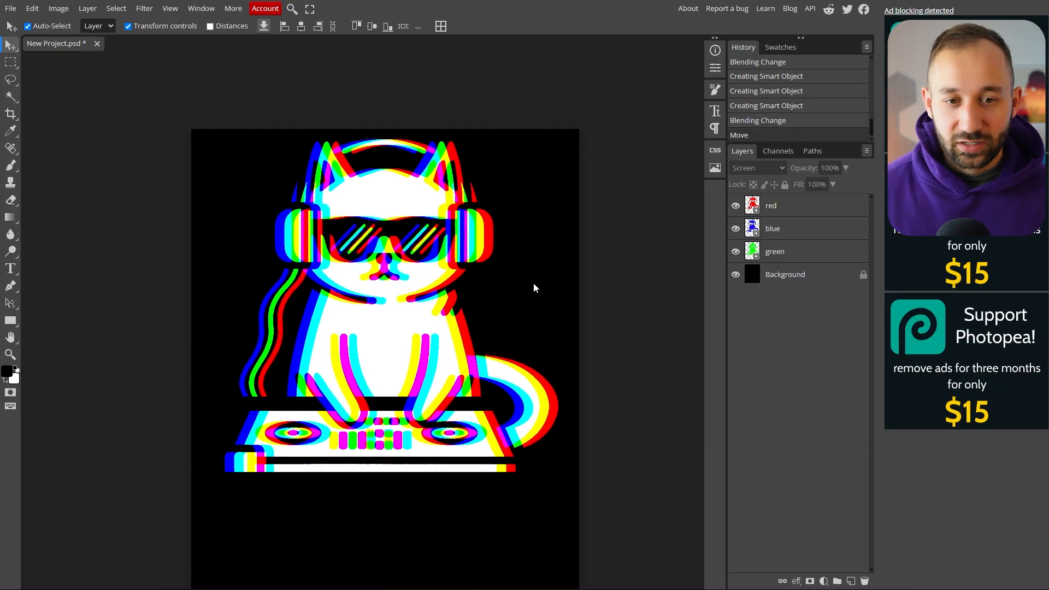
Step: Hide the black Background layer to leave the cat on a transparent canvas
scroll(530, 282, up, 2)
click(736, 274)
scroll(543, 192, up, 2)
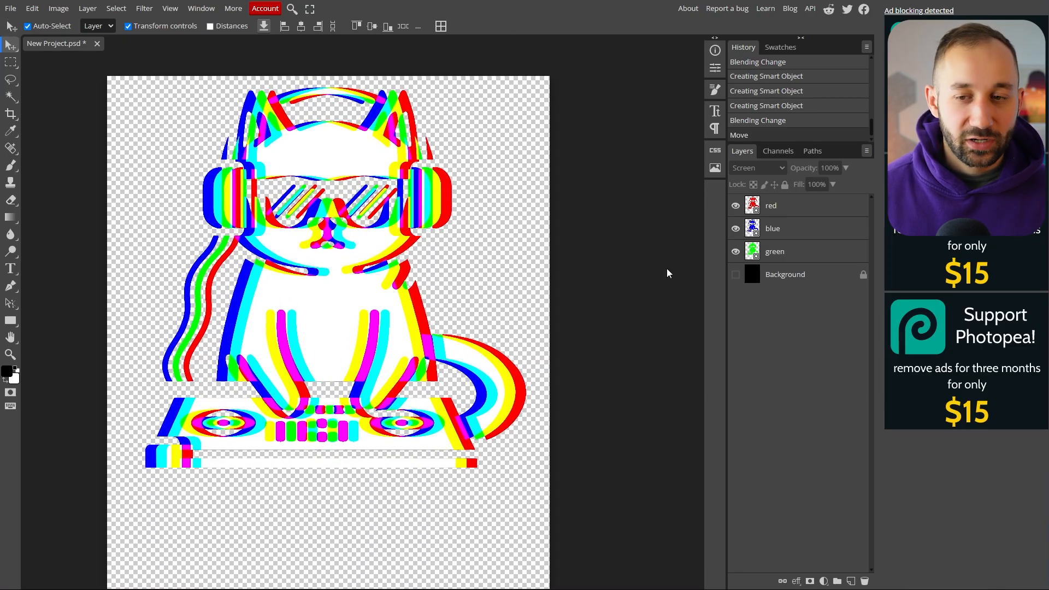
Step: Export the design as a PNG named "EDM CAT" and dismiss the ad blocker notice
click(9, 9)
mouse_move(60, 170)
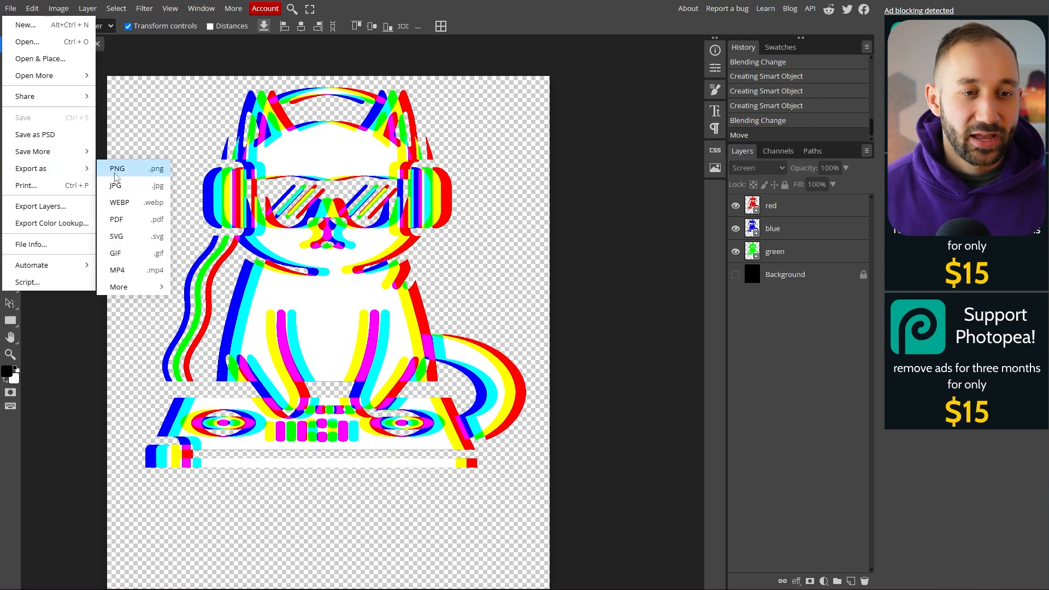
key(Return)
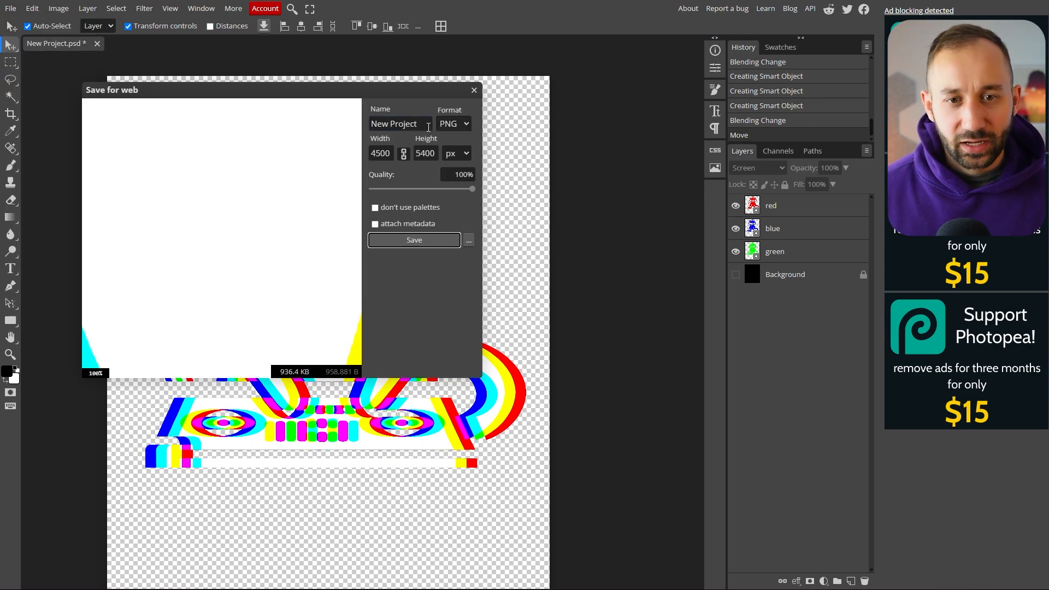
text(EDM CAT)
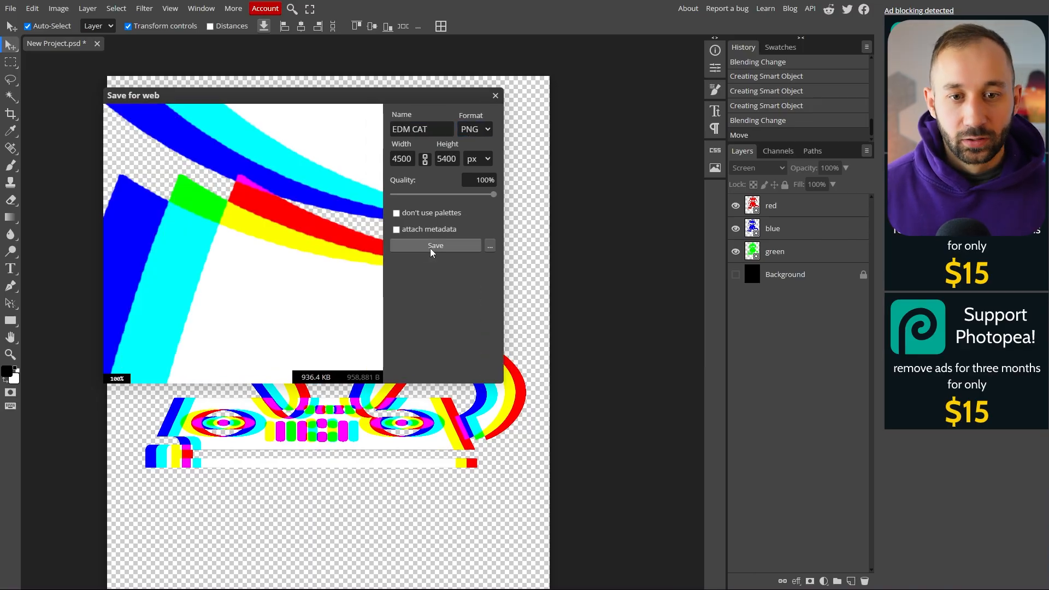
click(439, 246)
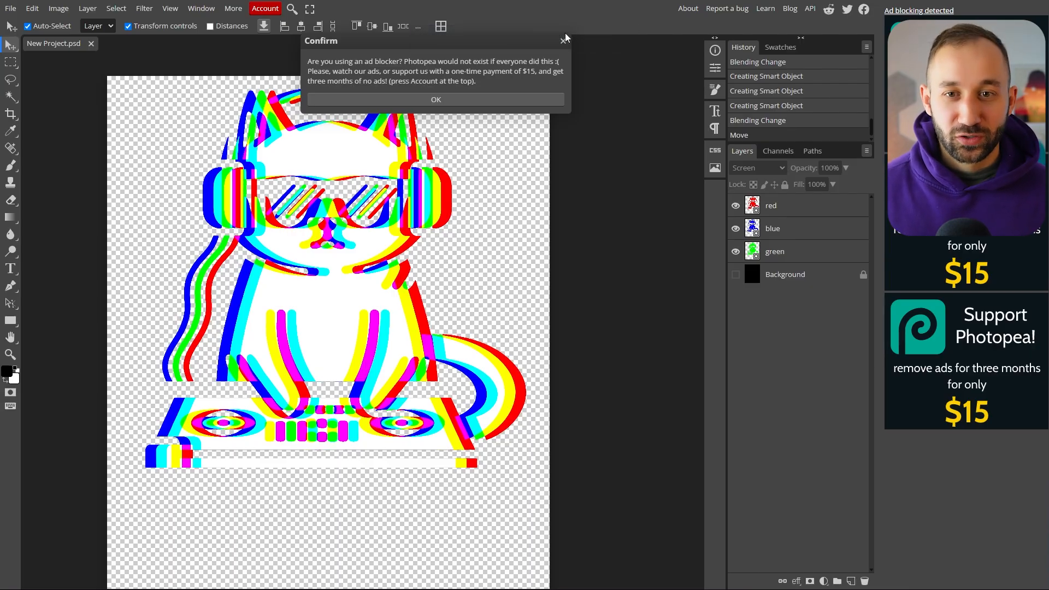
click(563, 41)
scroll(206, 184, up, 5)
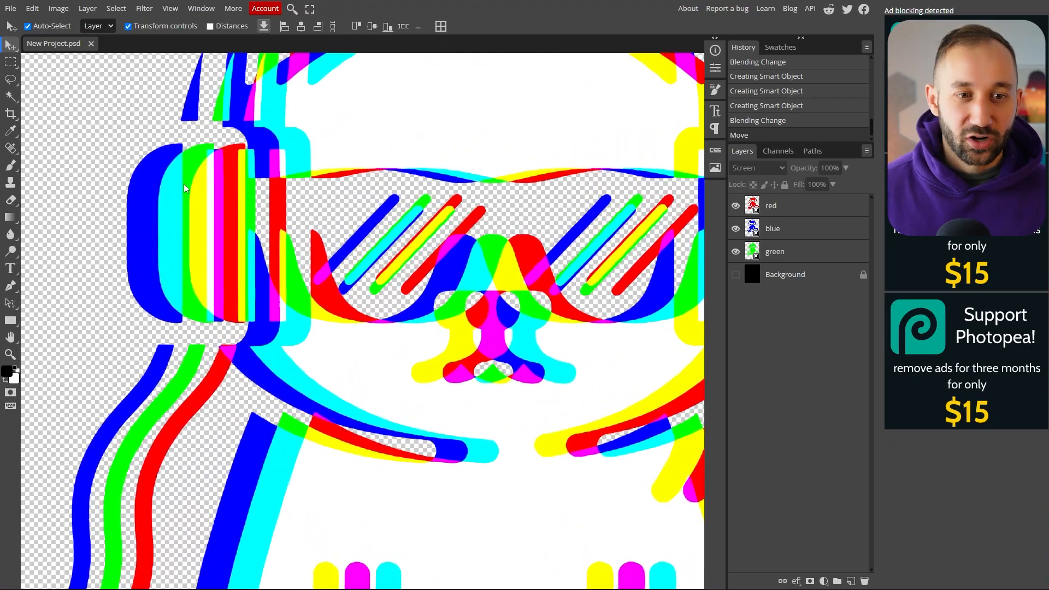